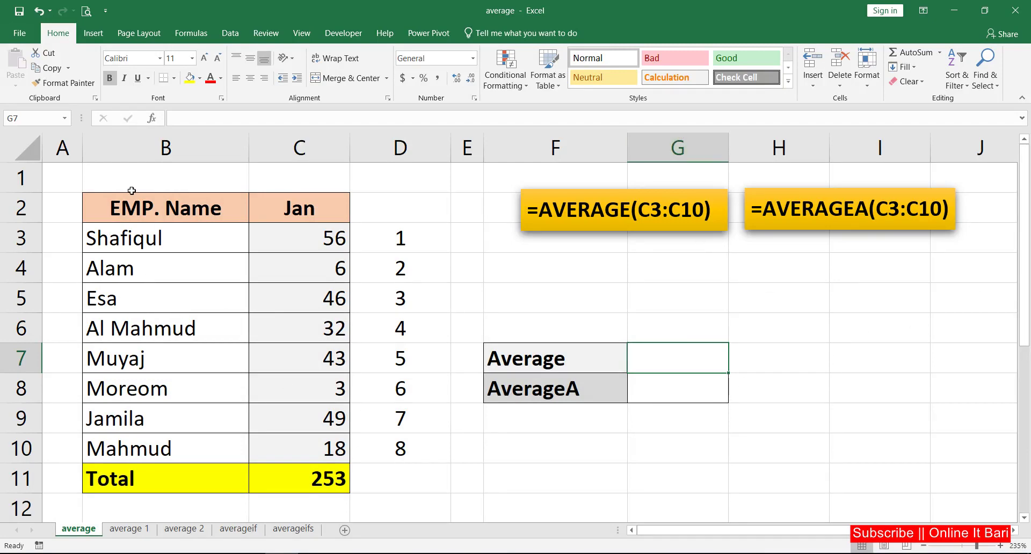
- Select the employee names and the Jan values C3:C10 to review the data
{"action": "mouse_move", "coordinate": [132, 197]}
{"action": "left_mouse_down"}
{"action": "mouse_move", "coordinate": [161, 304]}
{"action": "mouse_move", "coordinate": [161, 445]}
{"action": "left_mouse_up"}
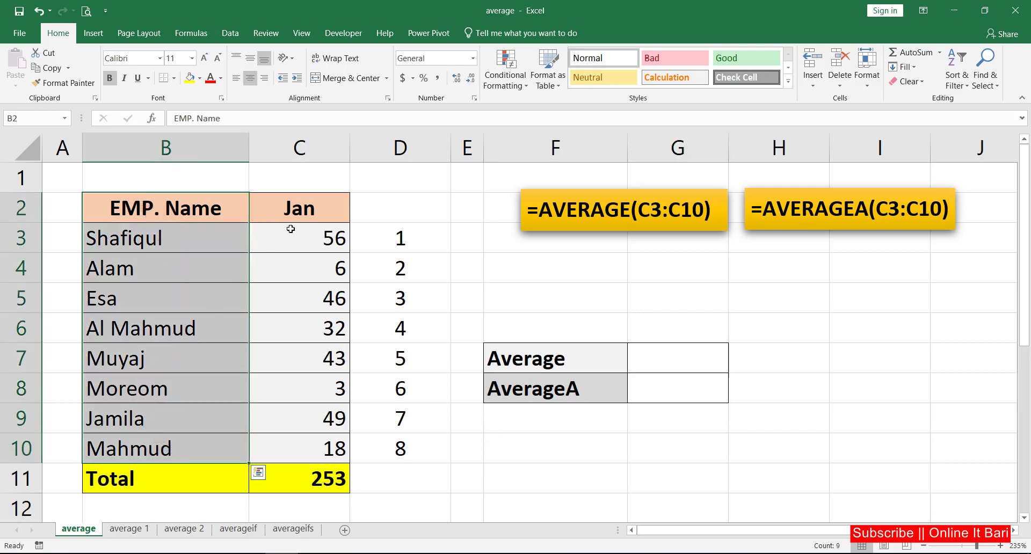
{"action": "left_click", "coordinate": [292, 221]}
{"action": "left_click_drag", "start_coordinate": [292, 223], "coordinate": [273, 429]}
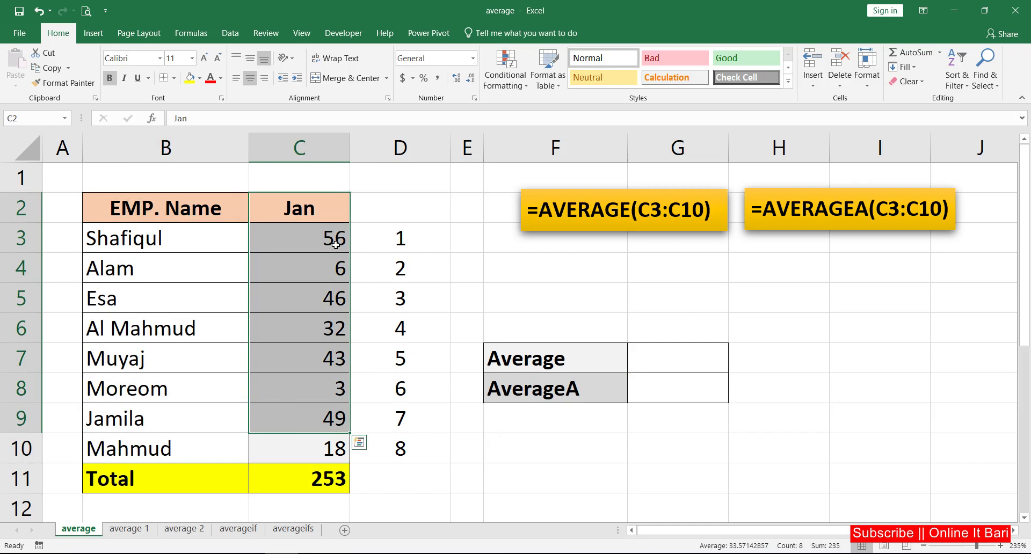
{"action": "left_click_drag", "start_coordinate": [335, 244], "coordinate": [314, 448]}
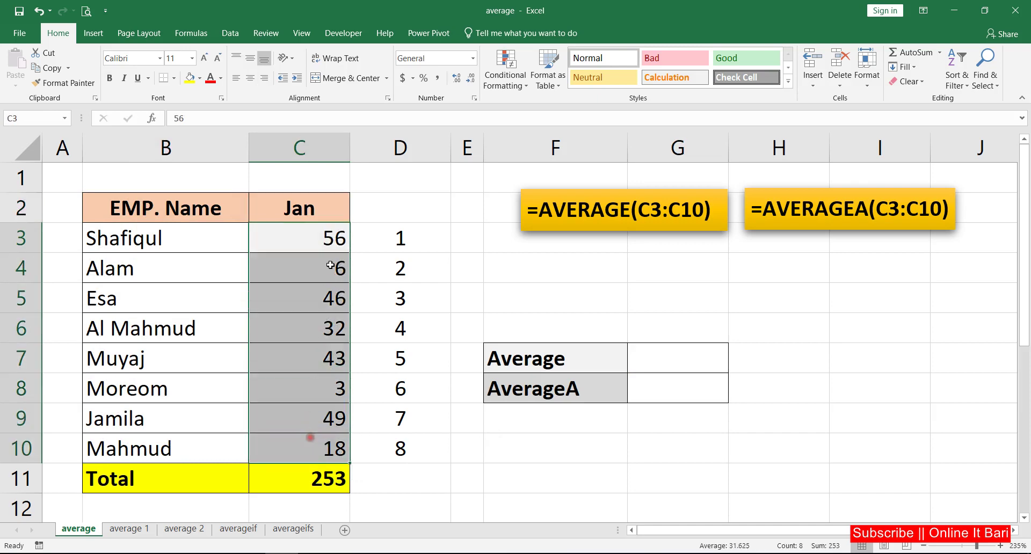
{"action": "left_click_drag", "start_coordinate": [329, 237], "coordinate": [310, 440]}
{"action": "left_click_drag", "start_coordinate": [320, 240], "coordinate": [322, 443]}
- Enter =AVERAGE(C3:C10) in G7 so the Average cell returns 31.625
{"action": "left_click", "coordinate": [664, 367]}
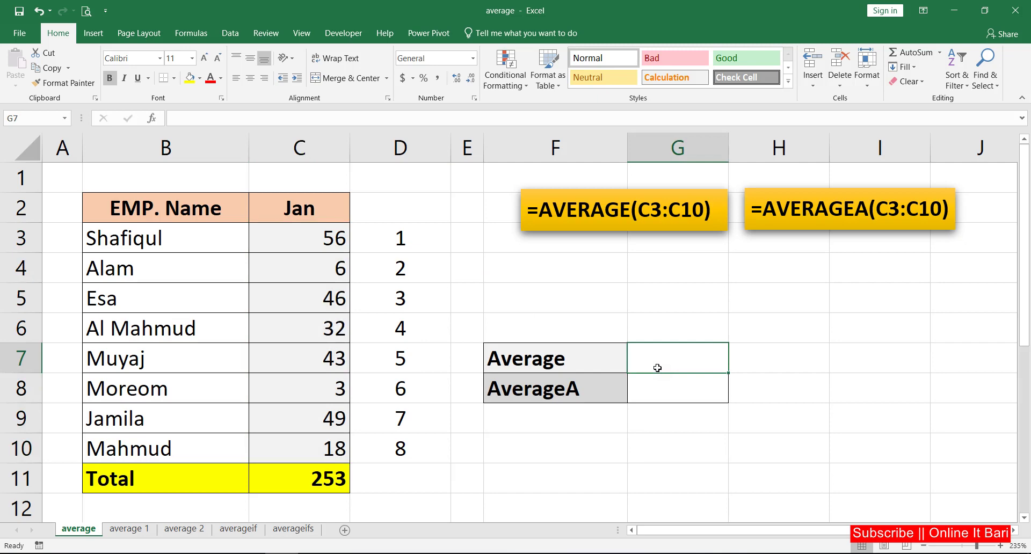
{"action": "type", "text": "=av"}
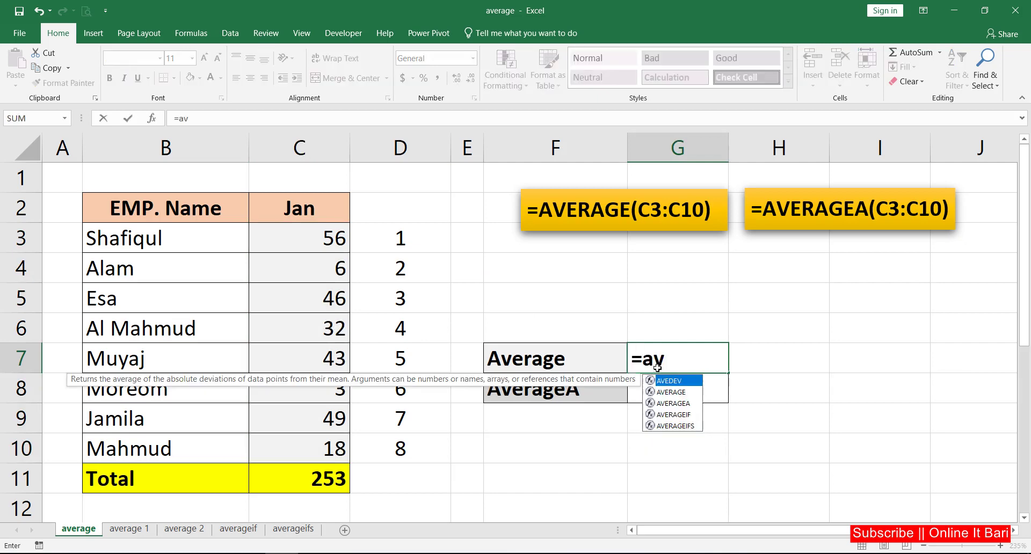
{"action": "type", "text": "er"}
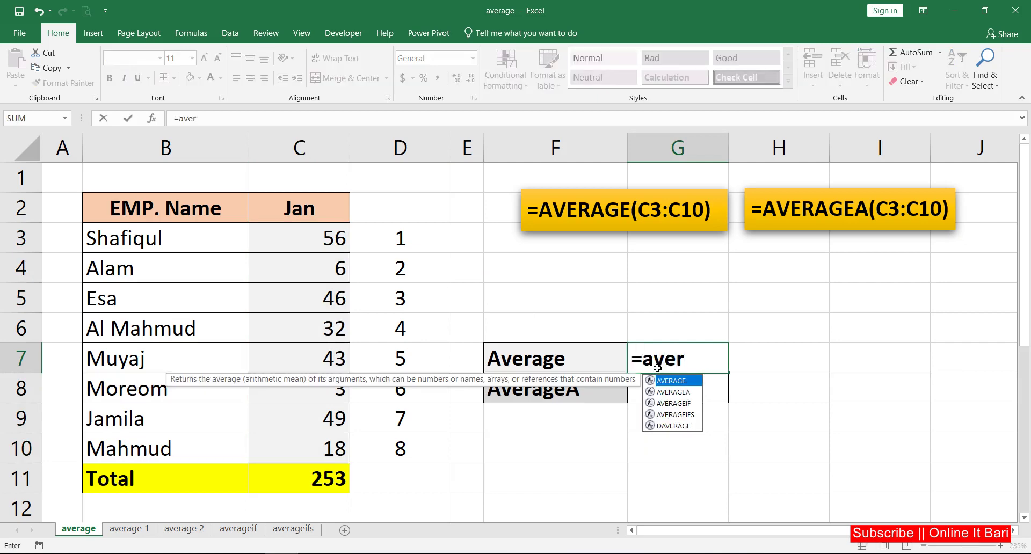
{"action": "type", "text": "ge"}
{"action": "key", "text": "BackSpace"}
{"action": "key", "text": "BackSpace"}
{"action": "type", "text": "a"}
{"action": "key", "text": "Tab"}
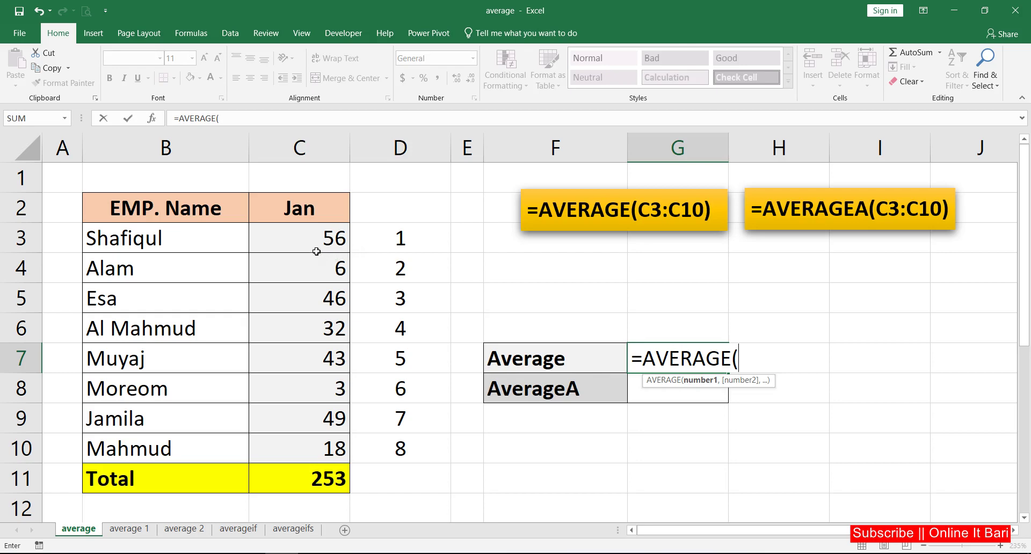
{"action": "left_click", "coordinate": [311, 237]}
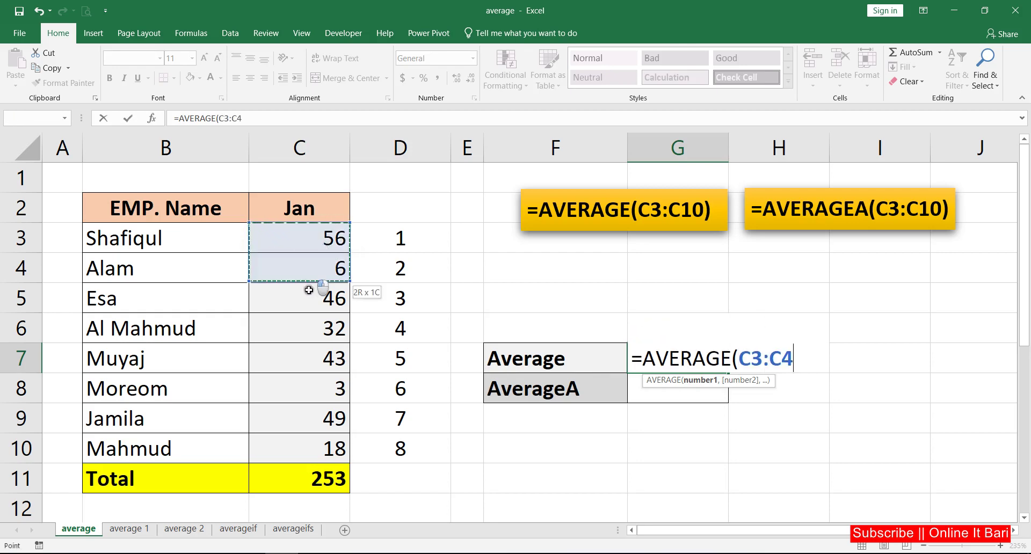
{"action": "left_click_drag", "start_coordinate": [310, 236], "coordinate": [303, 450]}
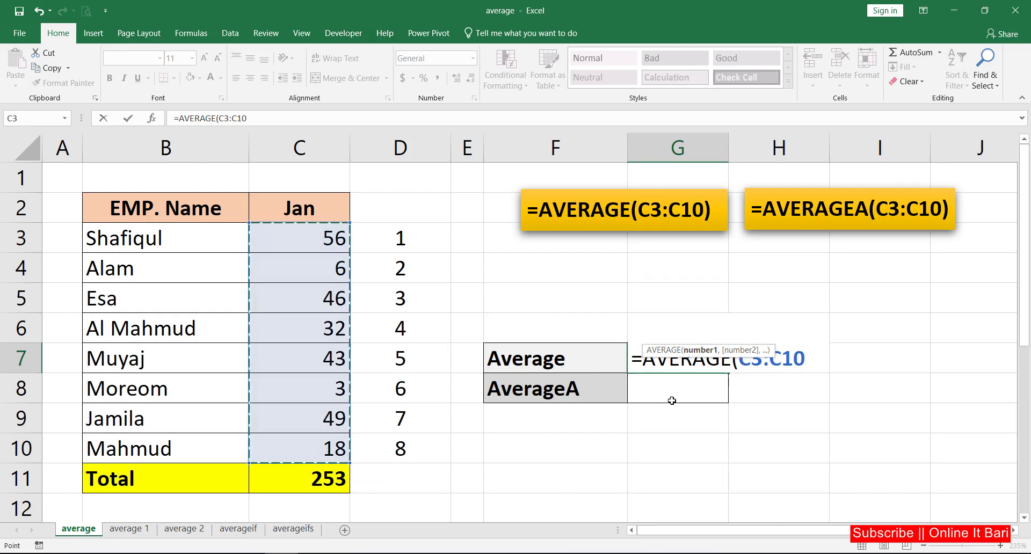
{"action": "left_click_drag", "start_coordinate": [647, 349], "coordinate": [635, 449]}
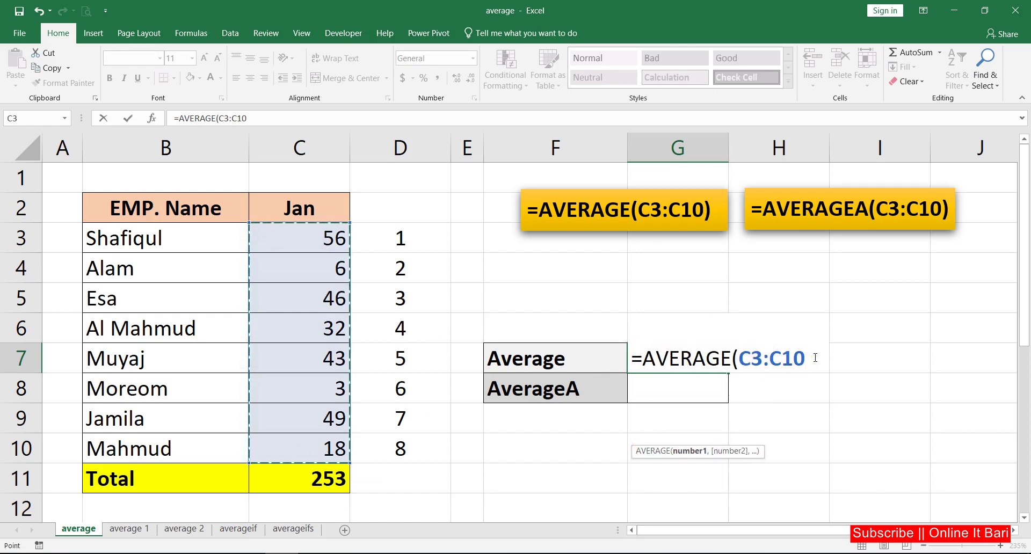
{"action": "key", "text": "Return"}
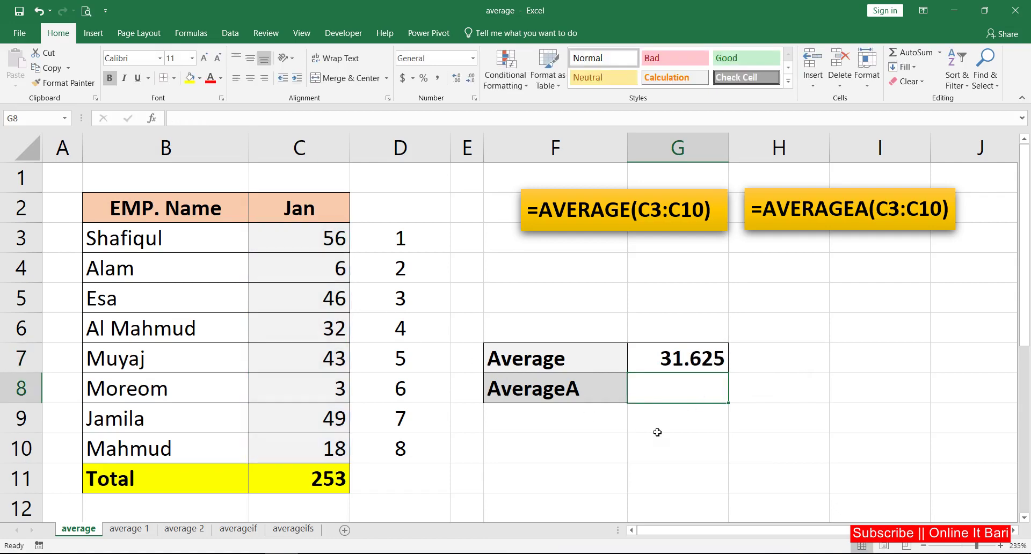
- Enter =AVERAGE(C3:C10) in G8 beside AverageA, also returning 31.625
{"action": "type", "text": "=a"}
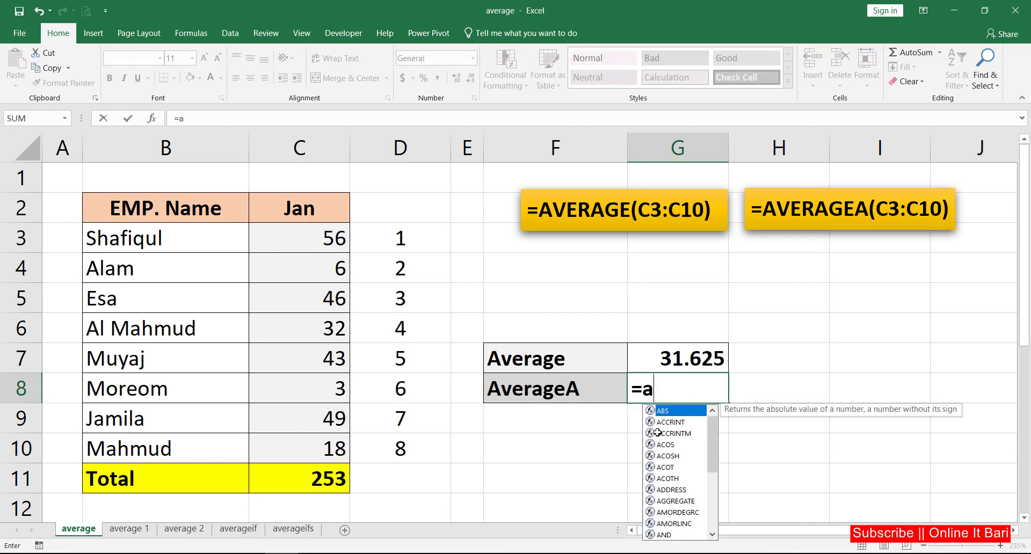
{"action": "type", "text": "ve"}
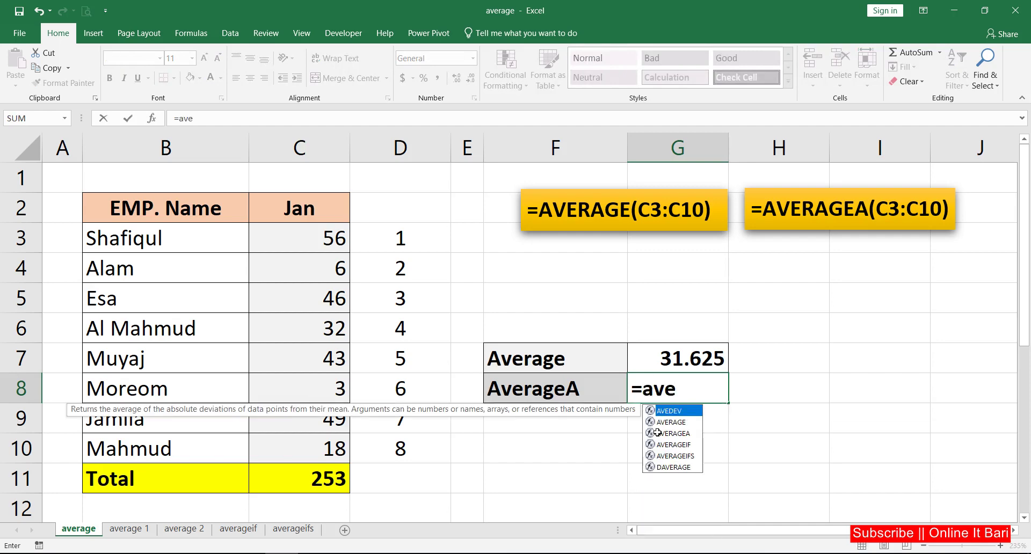
{"action": "type", "text": "t"}
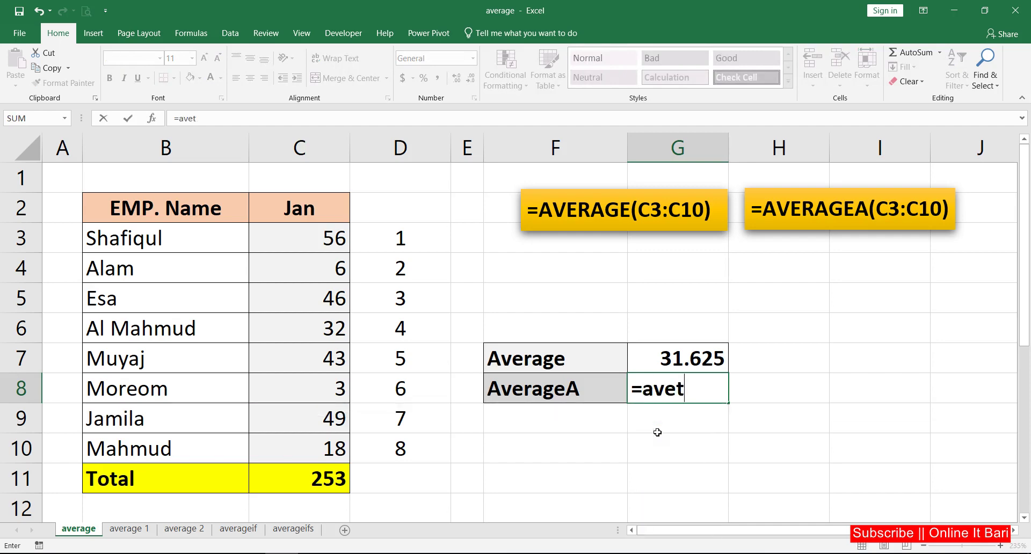
{"action": "key", "text": "BackSpace"}
{"action": "type", "text": "r"}
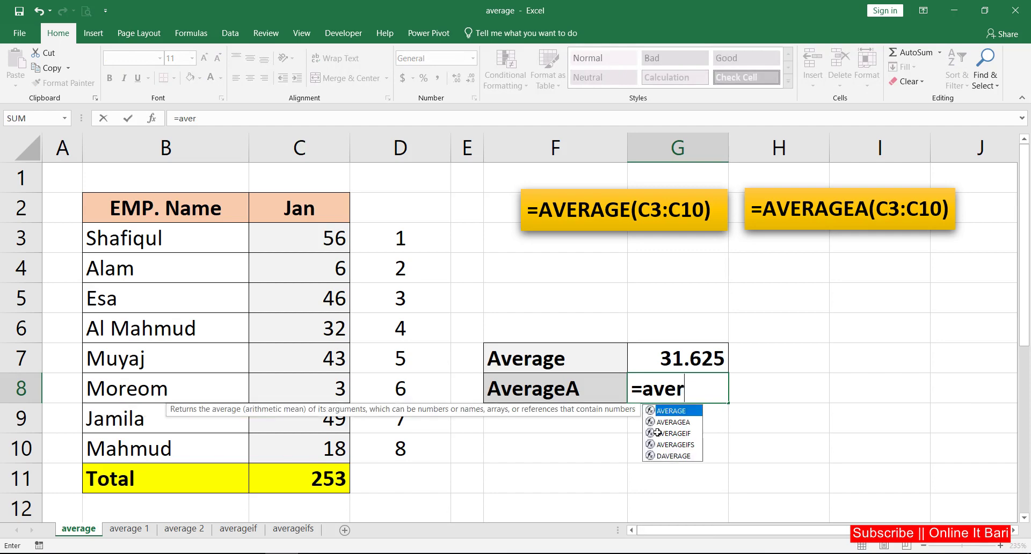
{"action": "key", "text": "Tab"}
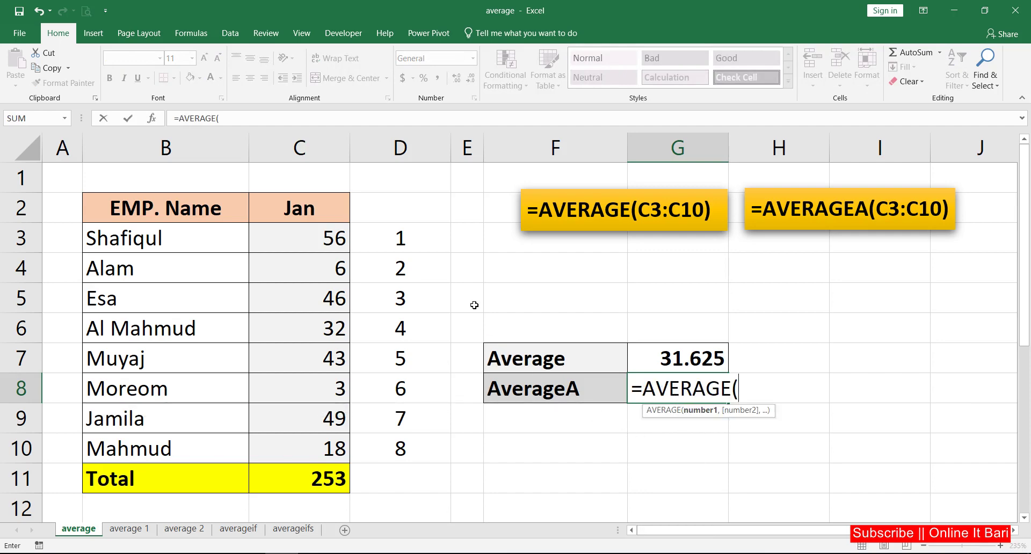
{"action": "left_click_drag", "start_coordinate": [325, 248], "coordinate": [347, 448]}
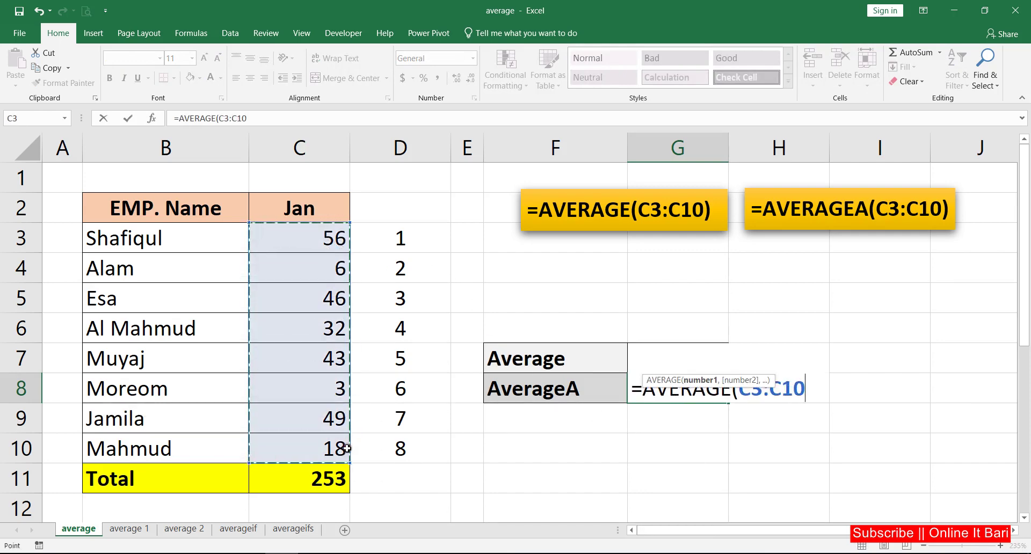
{"action": "key", "text": "Return"}
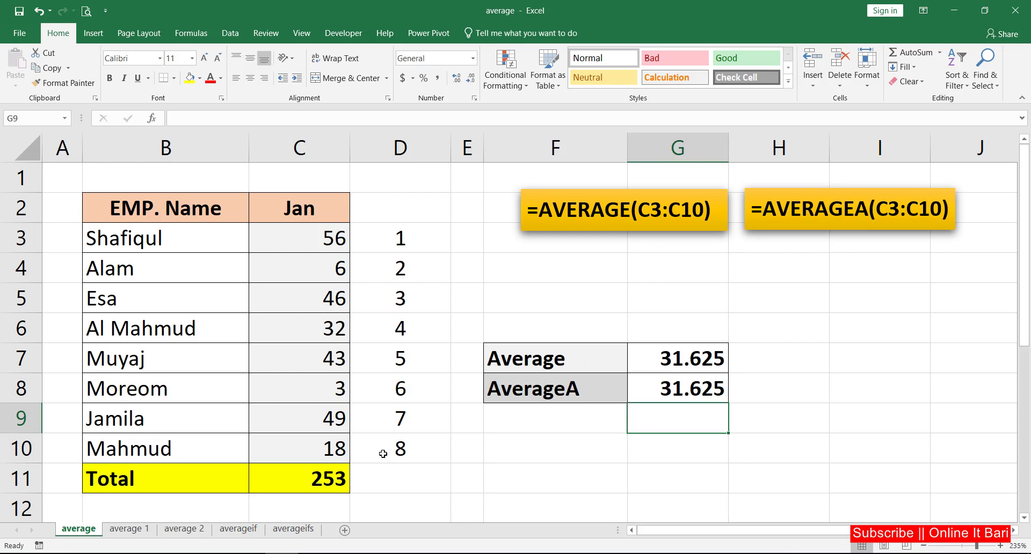
- Switch to the 'average 1' sheet, note the #N/A in C6, and select F7
{"action": "left_click", "coordinate": [146, 529]}
{"action": "left_click", "coordinate": [398, 271]}
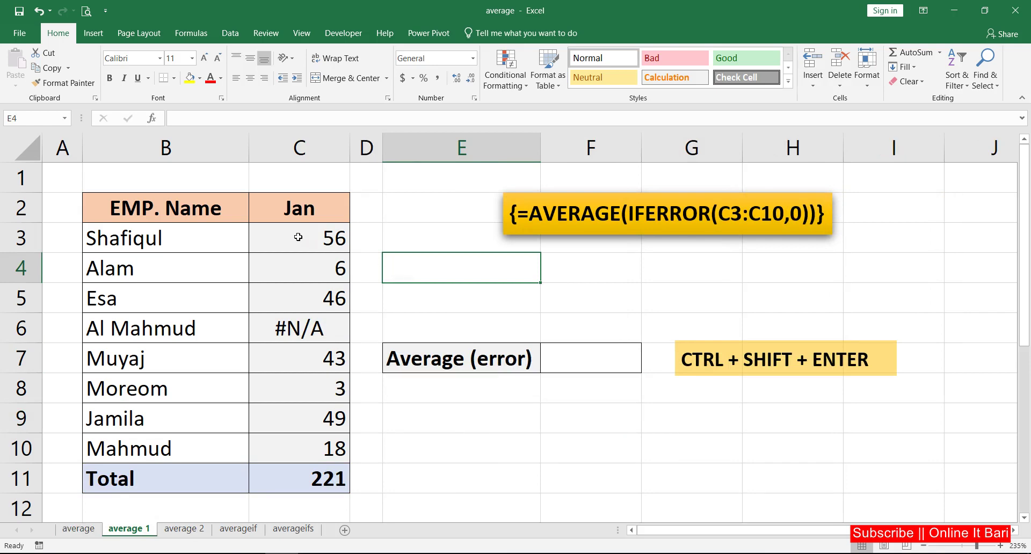
{"action": "left_click_drag", "start_coordinate": [298, 236], "coordinate": [304, 439]}
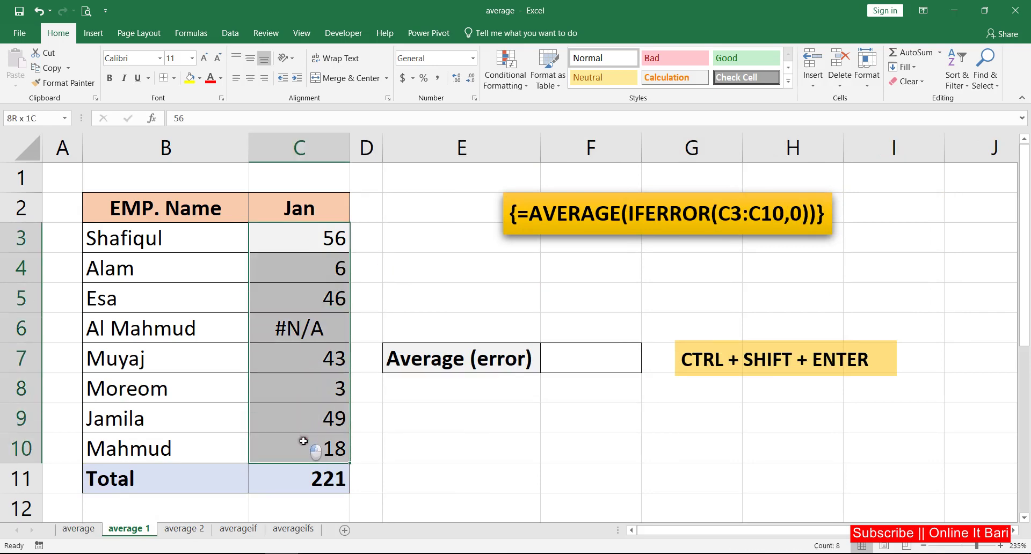
{"action": "left_click", "coordinate": [306, 324]}
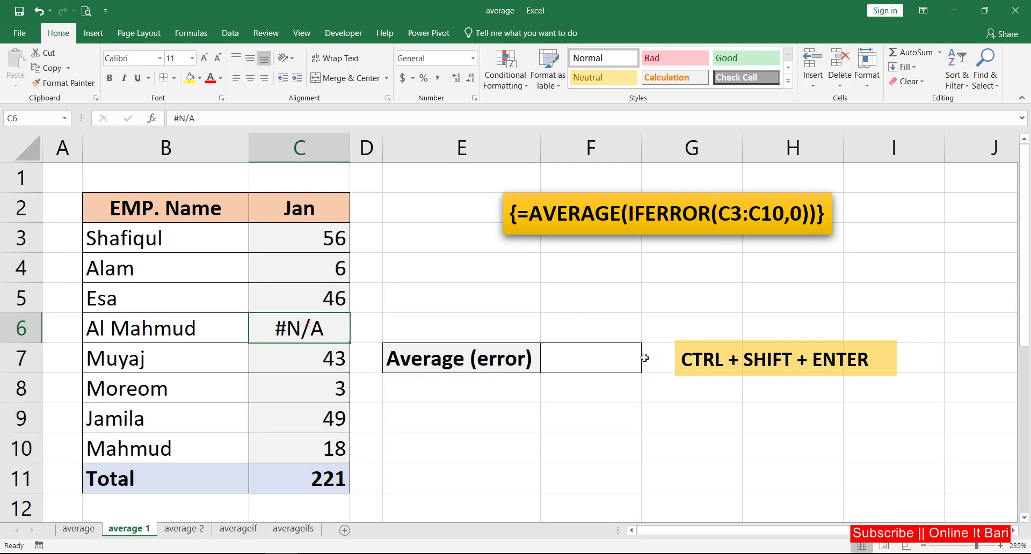
{"action": "left_click", "coordinate": [607, 352]}
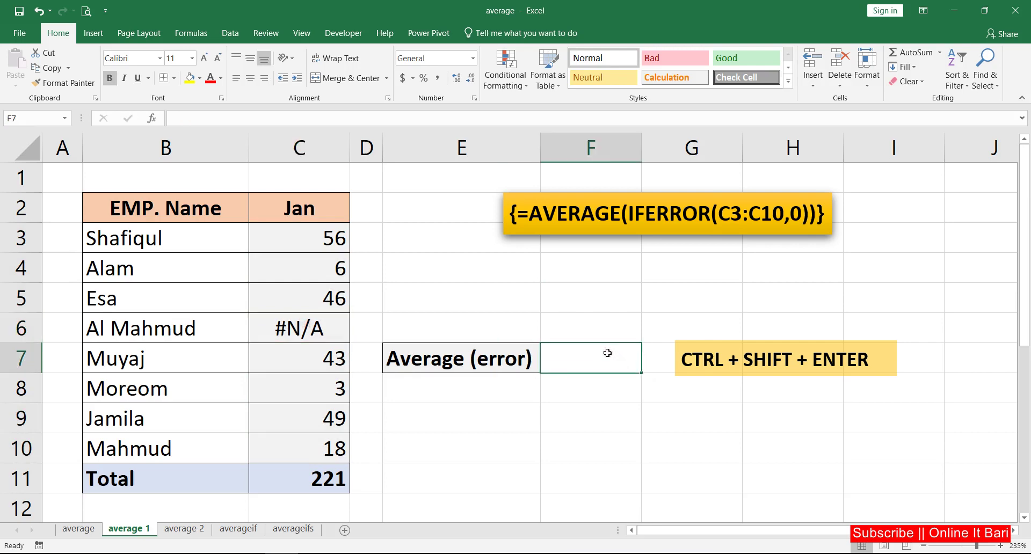
- Enter =AVERAGE(C3:C10) in F7, which returns #N/A because of the error entry
{"action": "type", "text": "=v"}
{"action": "key", "text": "BackSpace"}
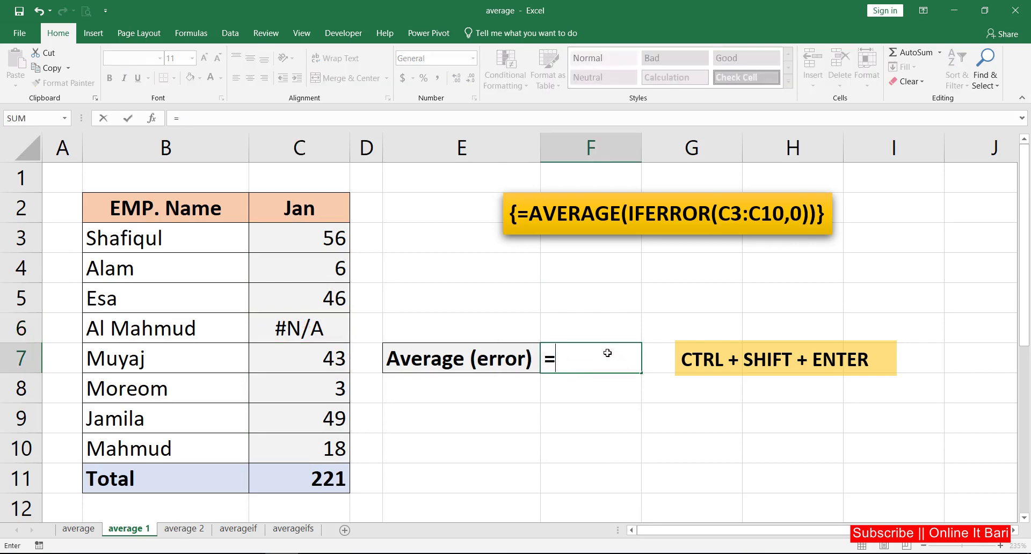
{"action": "type", "text": "ave"}
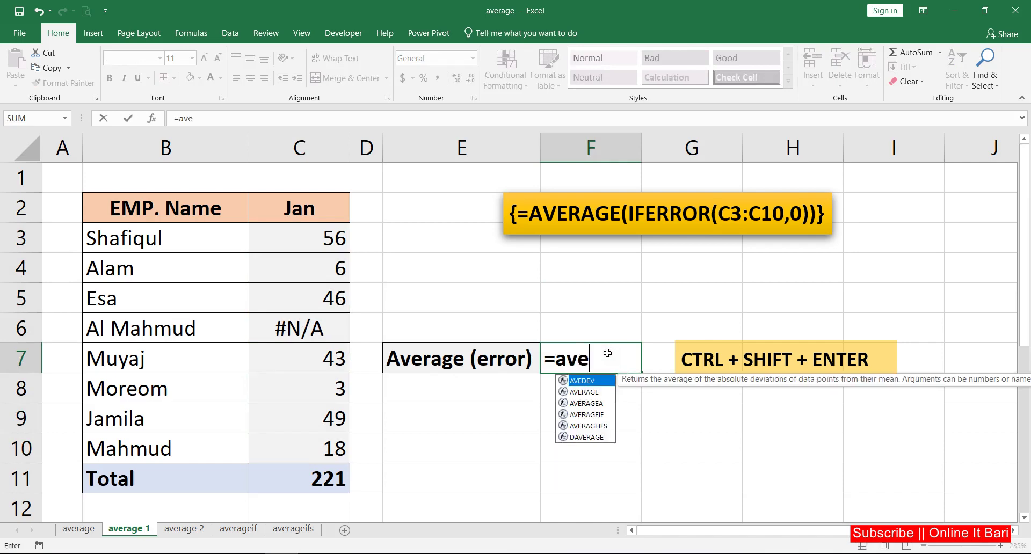
{"action": "type", "text": "r"}
{"action": "key", "text": "Tab"}
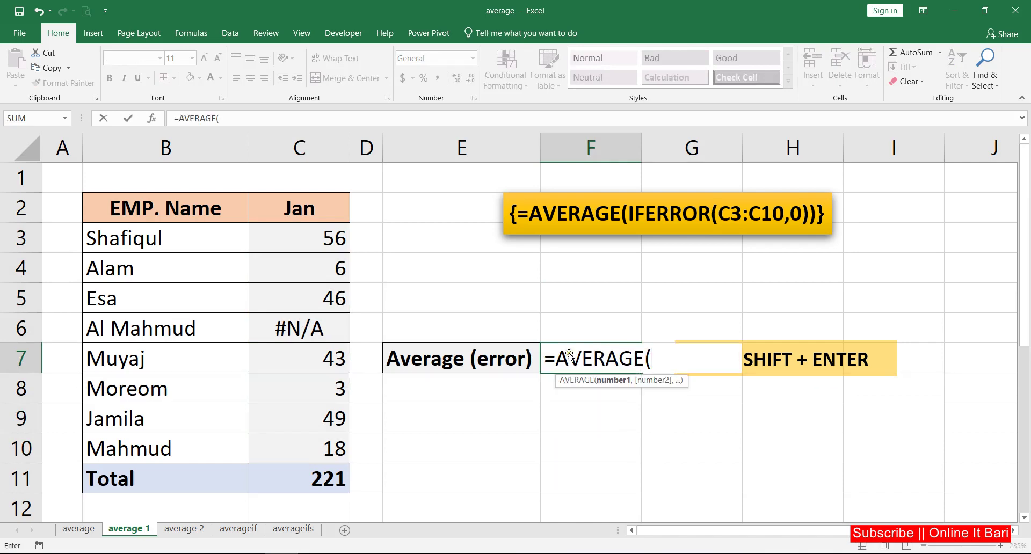
{"action": "left_click_drag", "start_coordinate": [335, 244], "coordinate": [335, 447]}
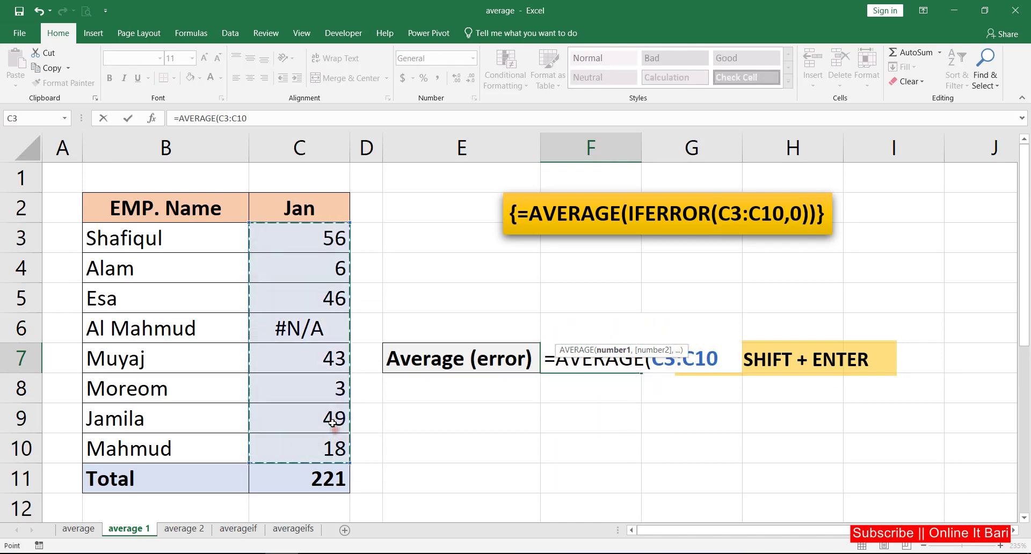
{"action": "key", "text": "ctrl+shift+Return"}
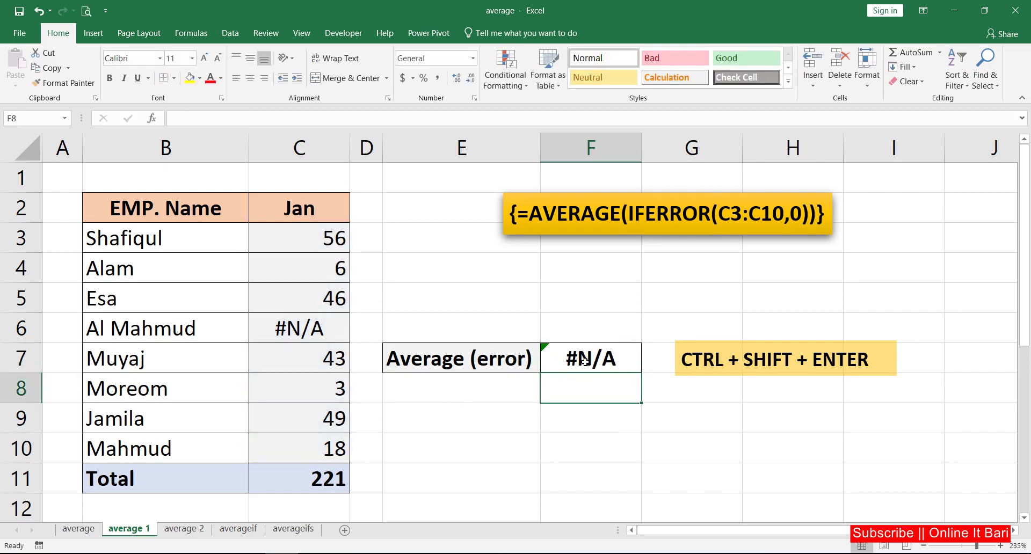
{"action": "left_click", "coordinate": [591, 352]}
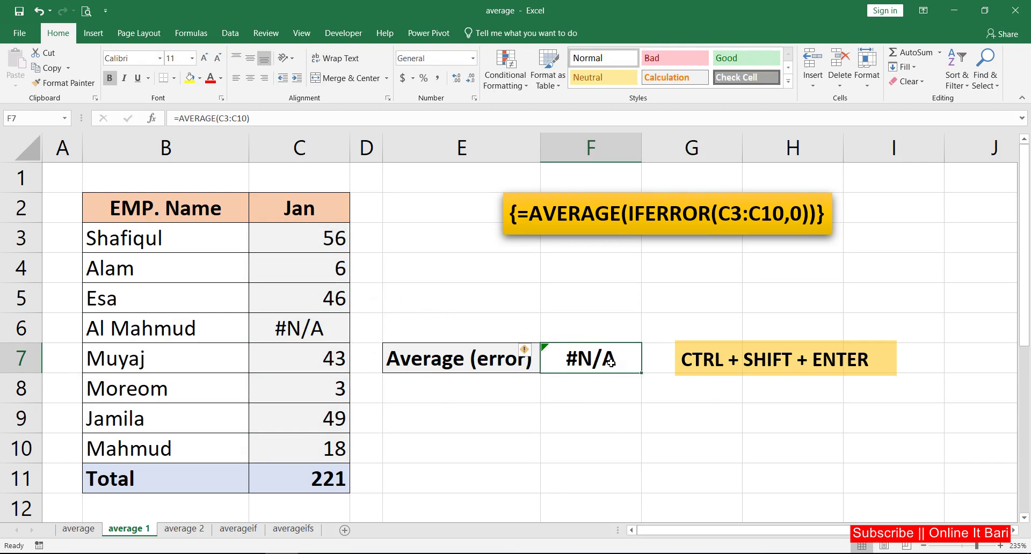
- Enter {=AVERAGE(IFERROR(C3:C10,0))} in F7 as an array formula, returning 27.625
{"action": "type", "text": "="}
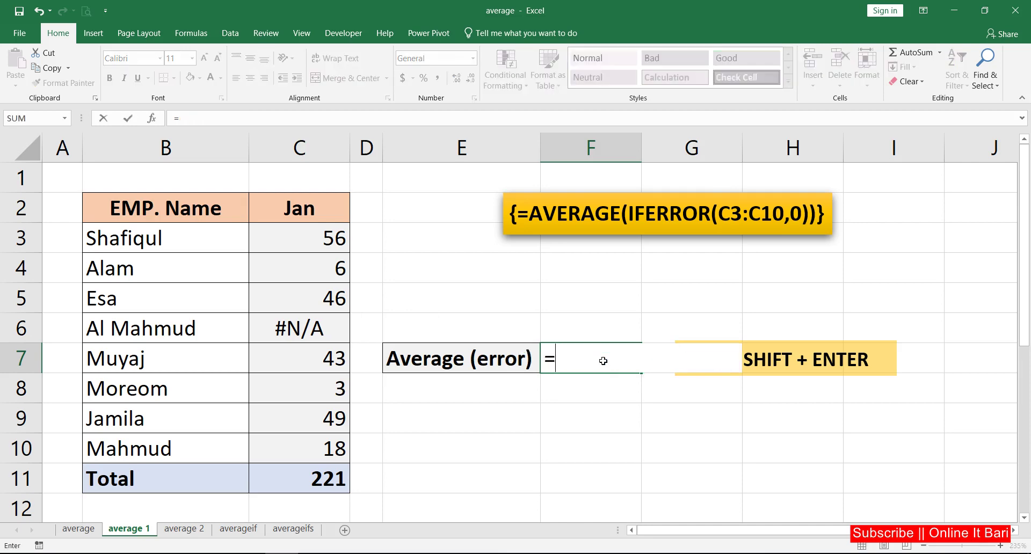
{"action": "type", "text": "v"}
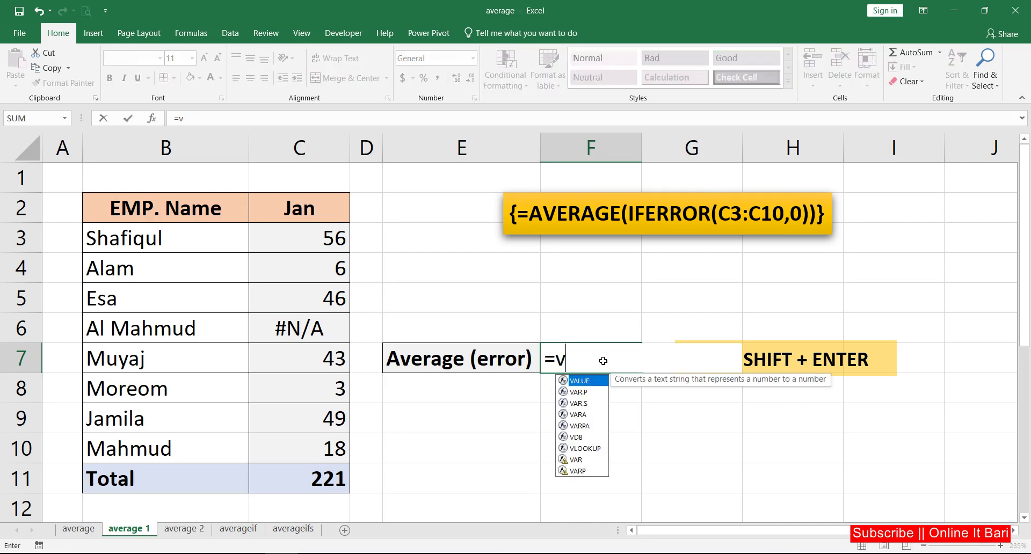
{"action": "key", "text": "BackSpace"}
{"action": "type", "text": "a"}
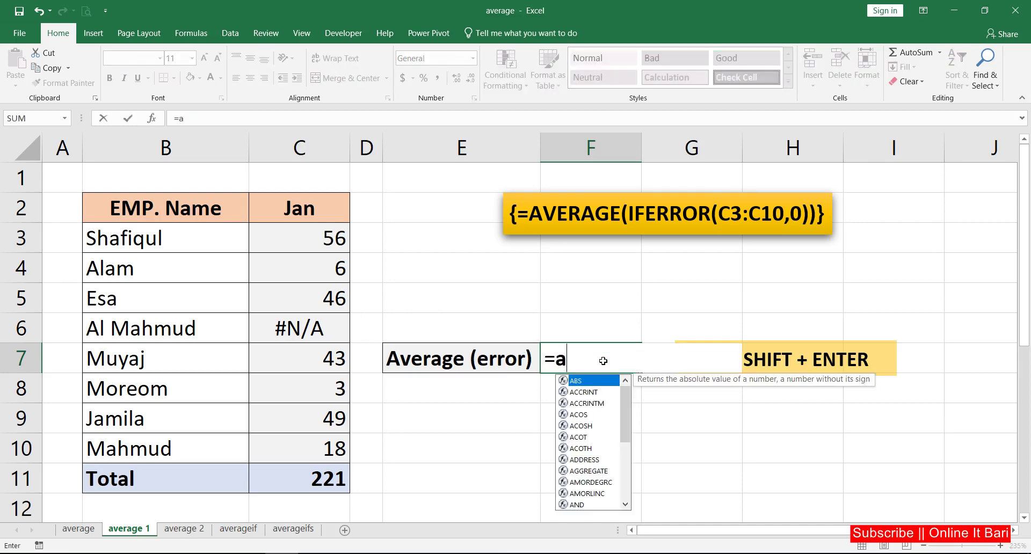
{"action": "type", "text": "ver"}
{"action": "key", "text": "Tab"}
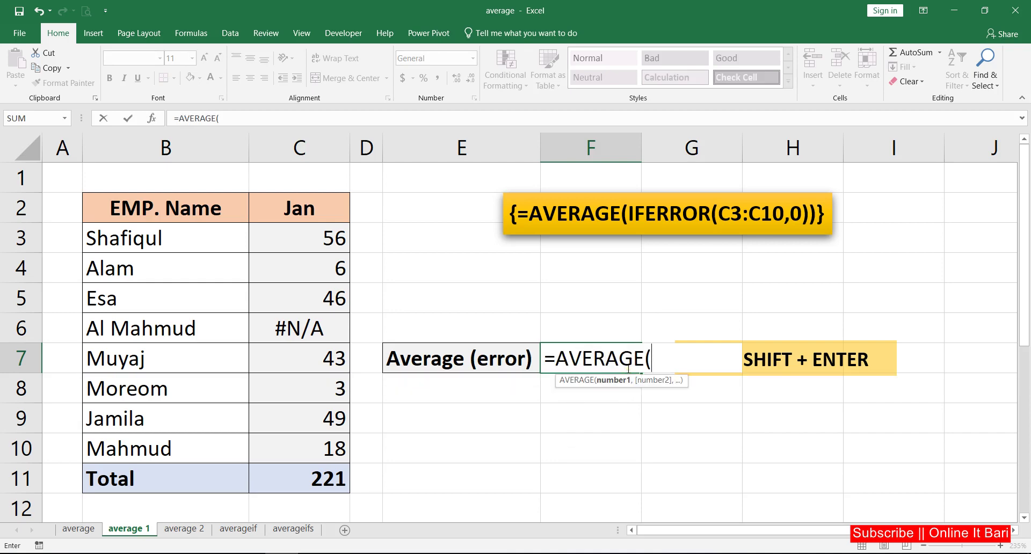
{"action": "type", "text": "in"}
{"action": "key", "text": "BackSpace"}
{"action": "type", "text": "f"}
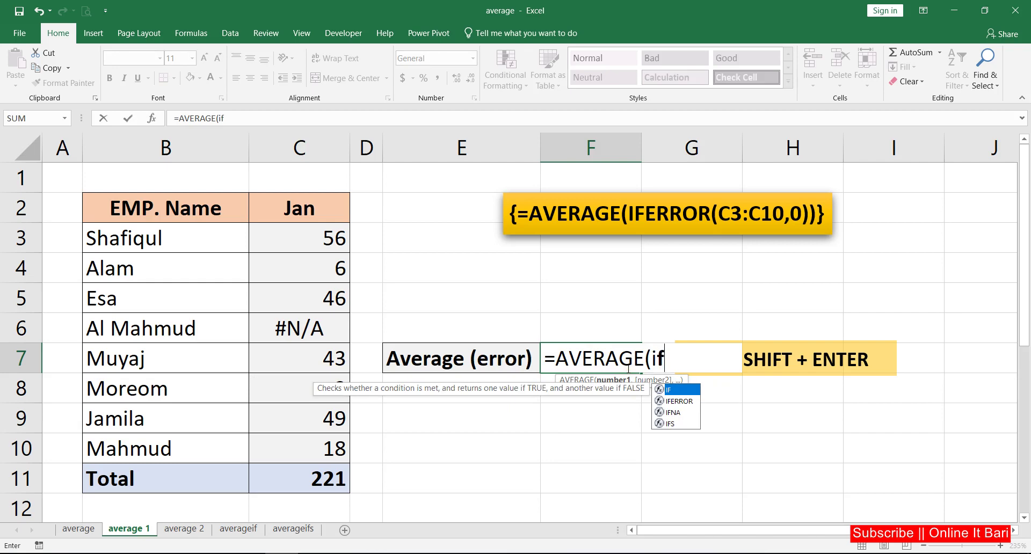
{"action": "type", "text": "e"}
{"action": "key", "text": "Tab"}
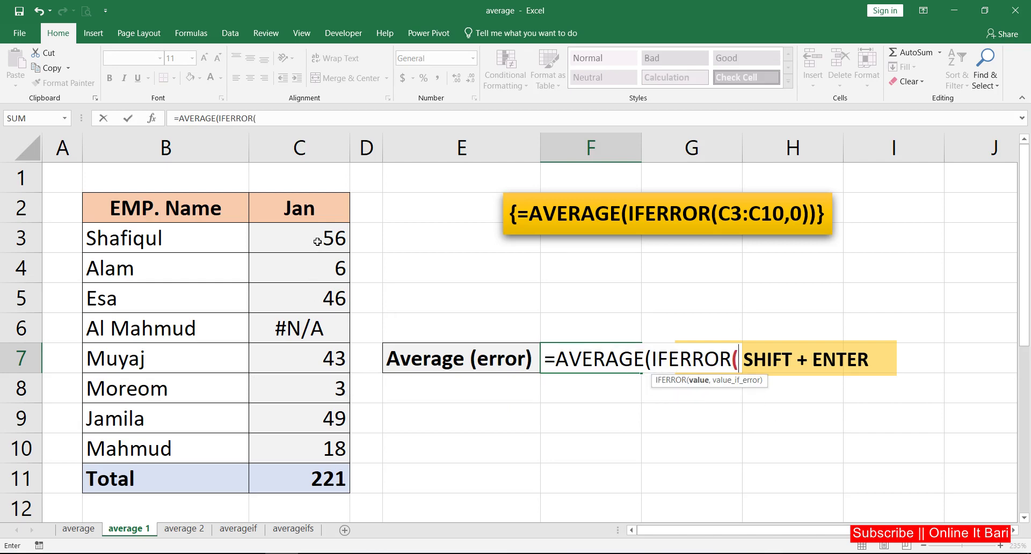
{"action": "mouse_move", "coordinate": [317, 241]}
{"action": "left_mouse_down"}
{"action": "mouse_move", "coordinate": [307, 345]}
{"action": "mouse_move", "coordinate": [313, 449]}
{"action": "left_mouse_up"}
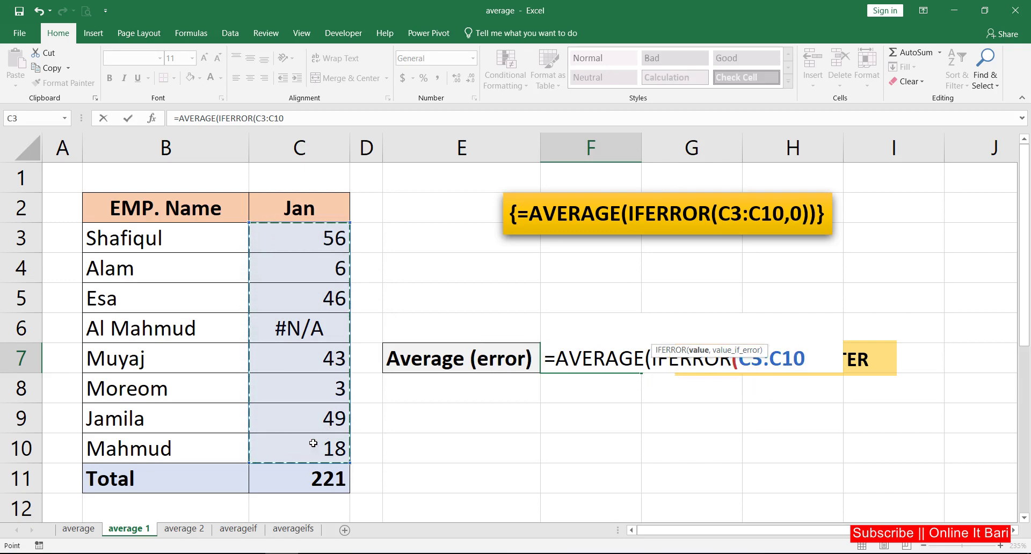
{"action": "type", "text": ","}
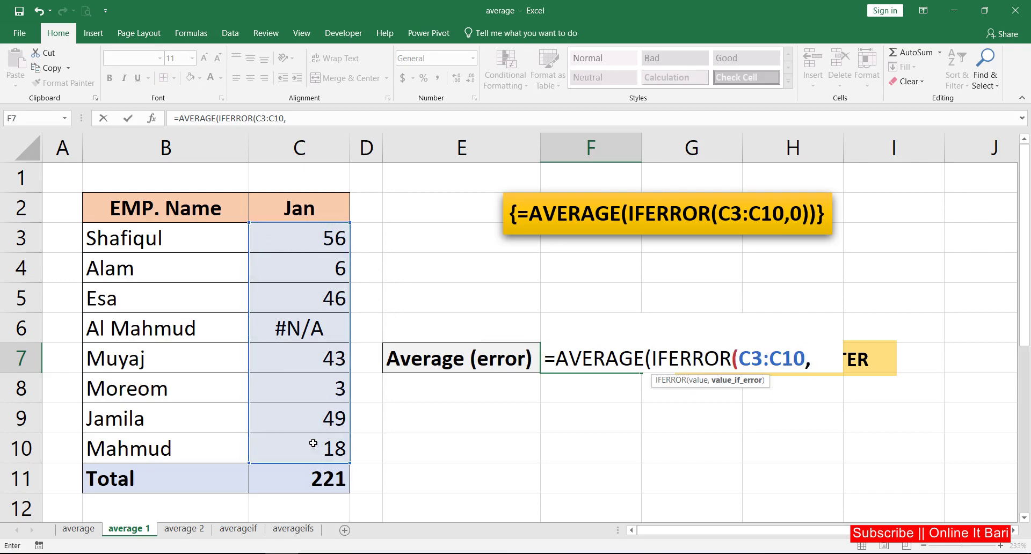
{"action": "type", "text": "0"}
{"action": "type", "text": ")"}
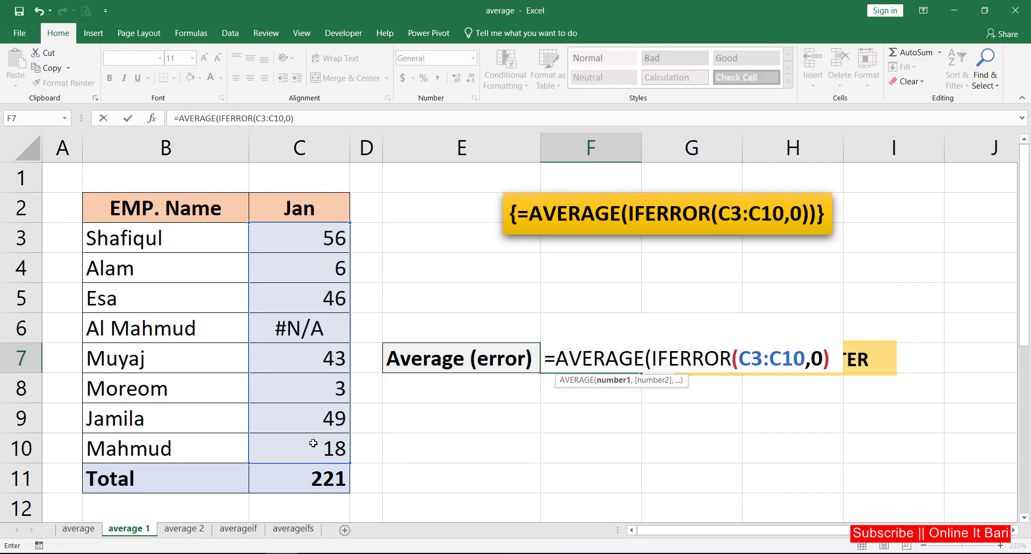
{"action": "type", "text": ")"}
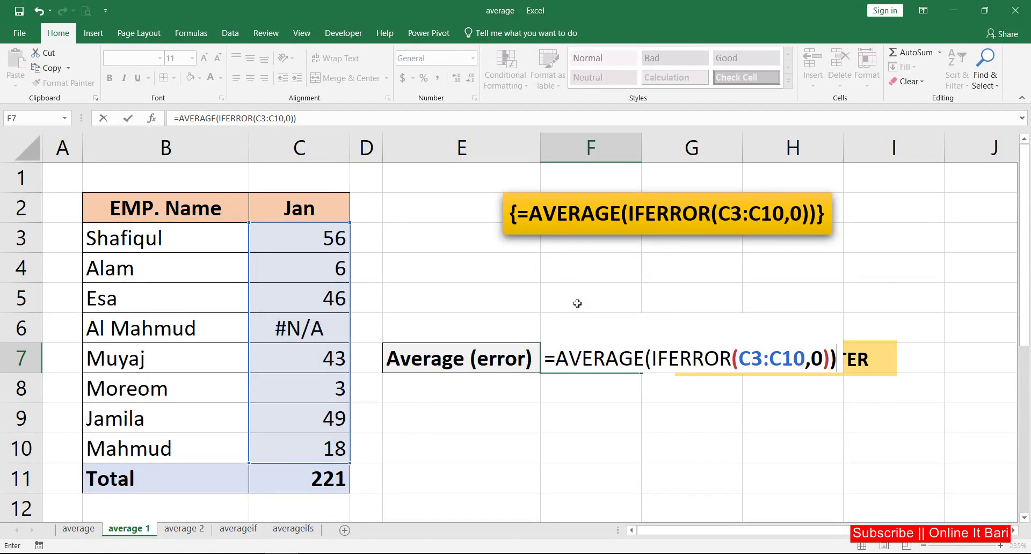
{"action": "key", "text": "ctrl+shift+Return"}
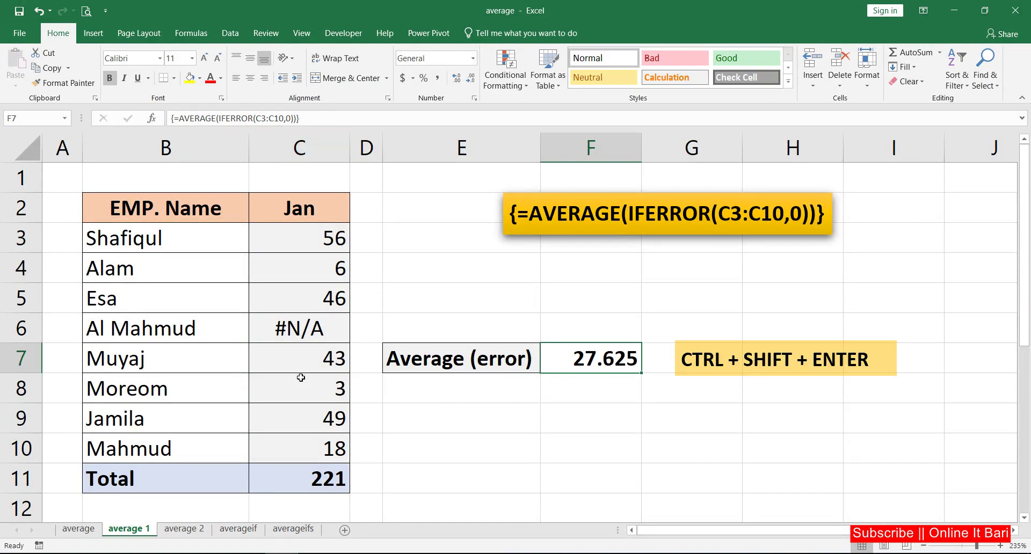
- Check the count of the Jan values C3:C10, then switch to the 'average 2' sheet
{"action": "left_click", "coordinate": [307, 330]}
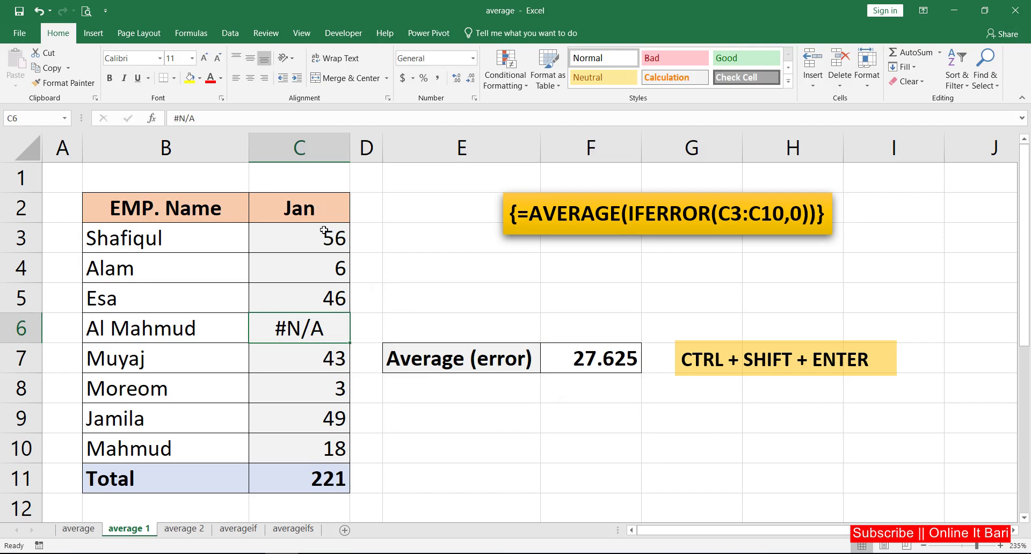
{"action": "left_click_drag", "start_coordinate": [325, 230], "coordinate": [328, 448]}
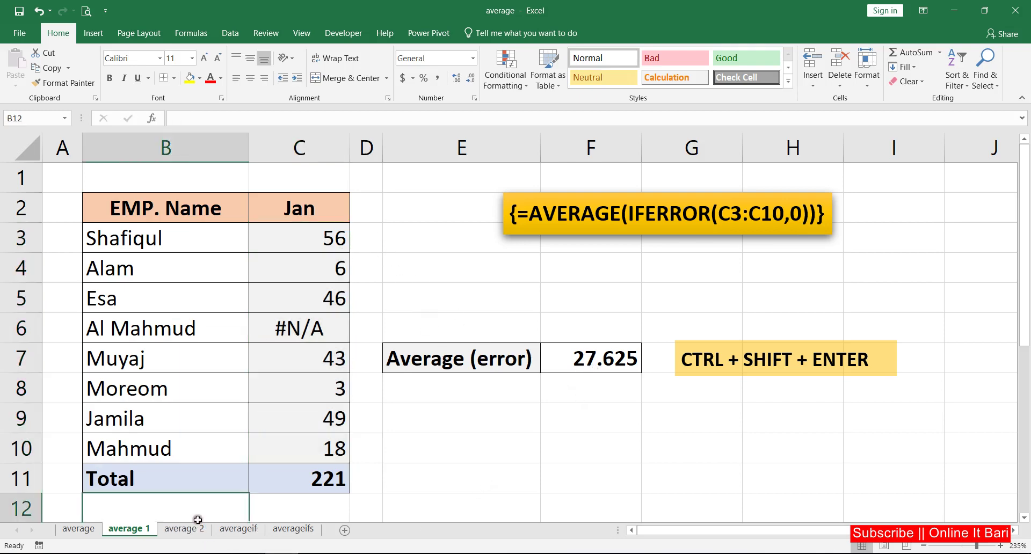
{"action": "left_click", "coordinate": [199, 528]}
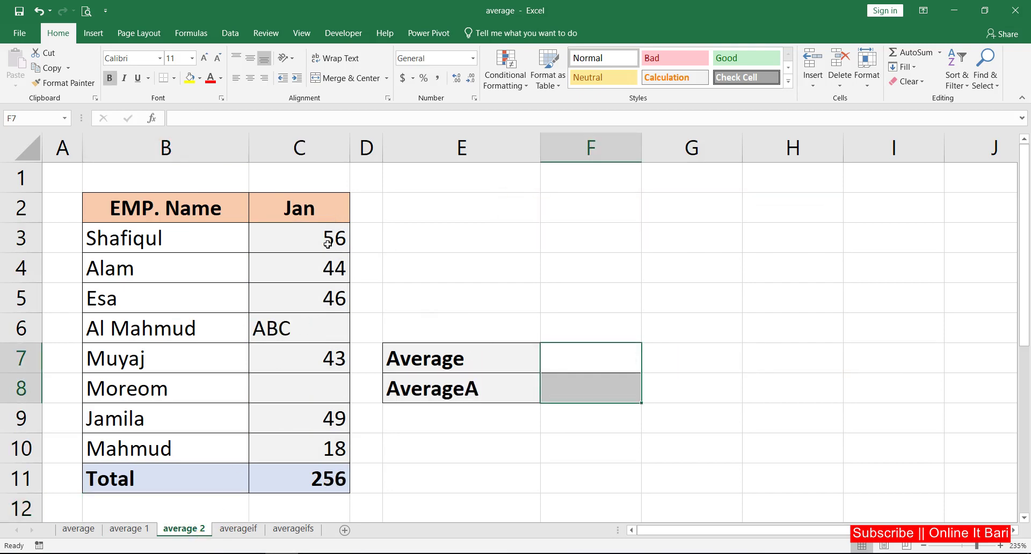
- Inspect the ABC text and blank cell, then enter =AVERAGE(C3:C10) in F7 for 42.6667
{"action": "left_click", "coordinate": [314, 329]}
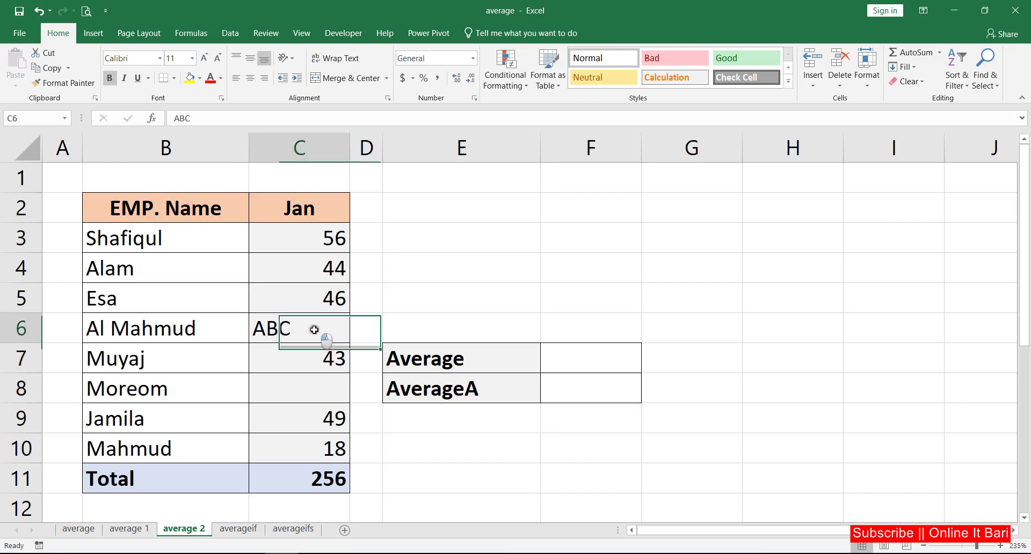
{"action": "left_click", "coordinate": [315, 379]}
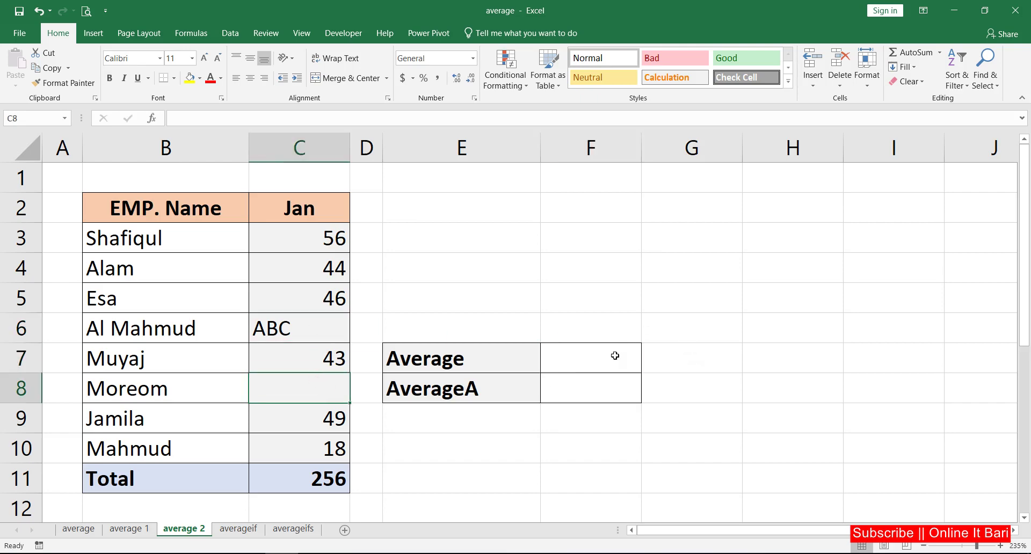
{"action": "left_click", "coordinate": [614, 357]}
{"action": "type", "text": "="}
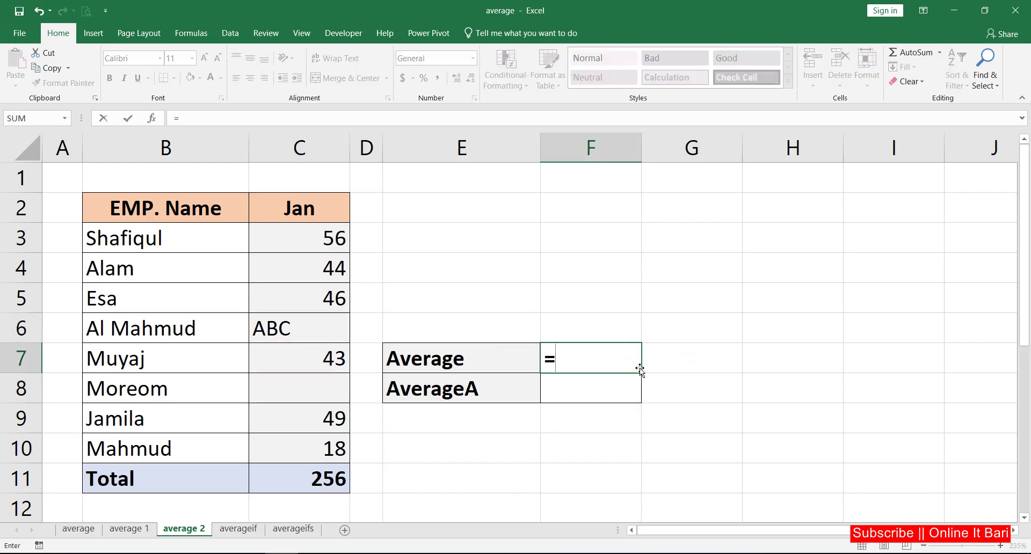
{"action": "type", "text": "a"}
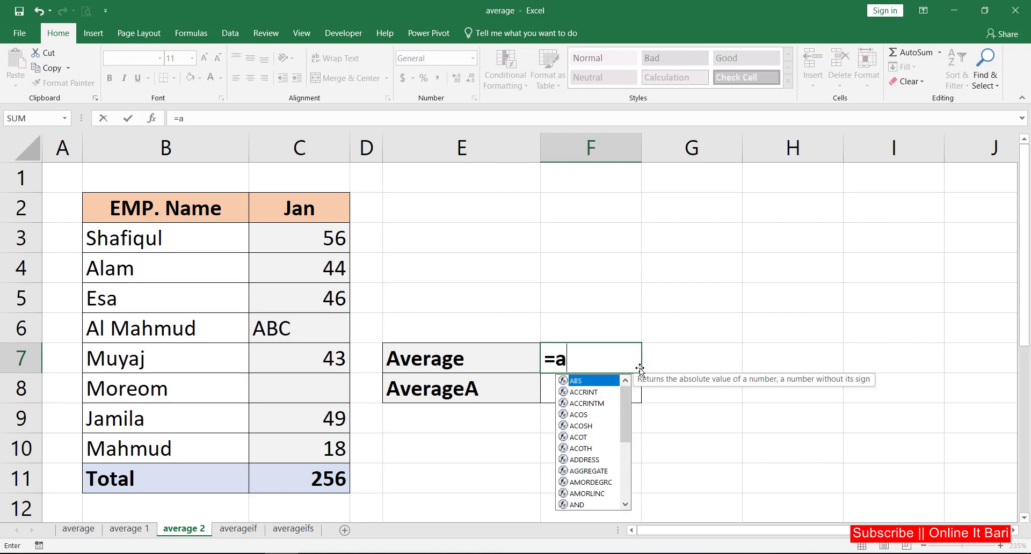
{"action": "type", "text": "v"}
{"action": "type", "text": "e"}
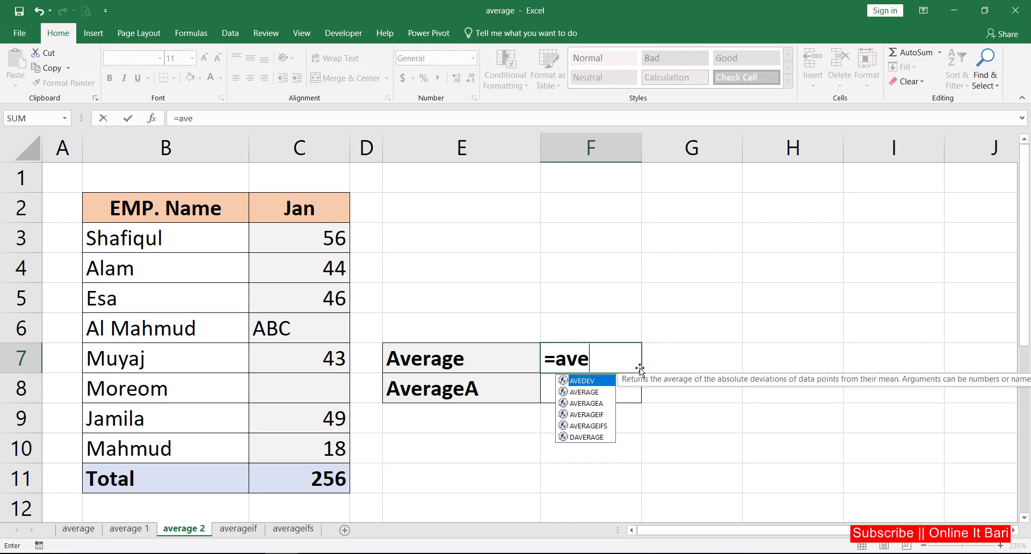
{"action": "type", "text": "r"}
{"action": "key", "text": "Tab"}
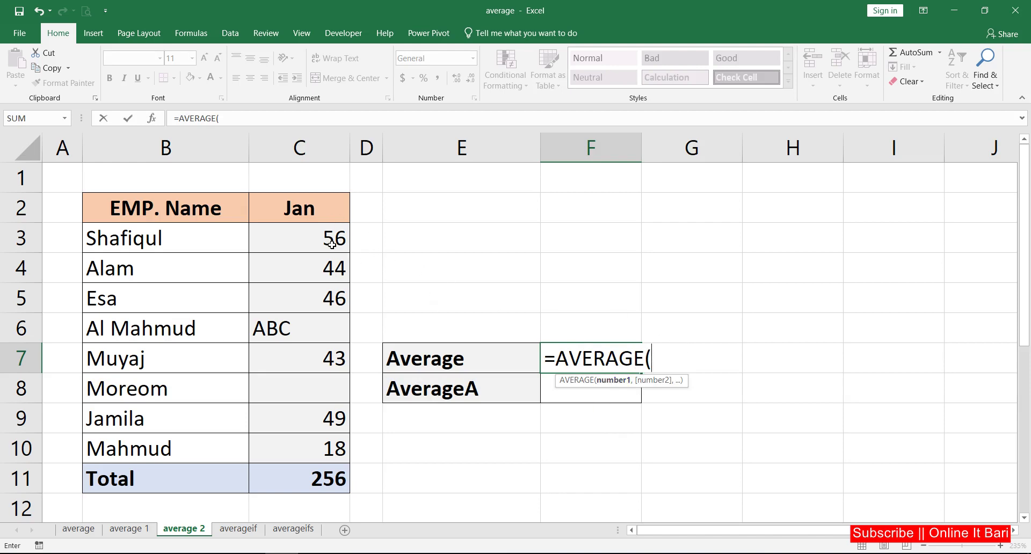
{"action": "left_click_drag", "start_coordinate": [330, 239], "coordinate": [335, 440]}
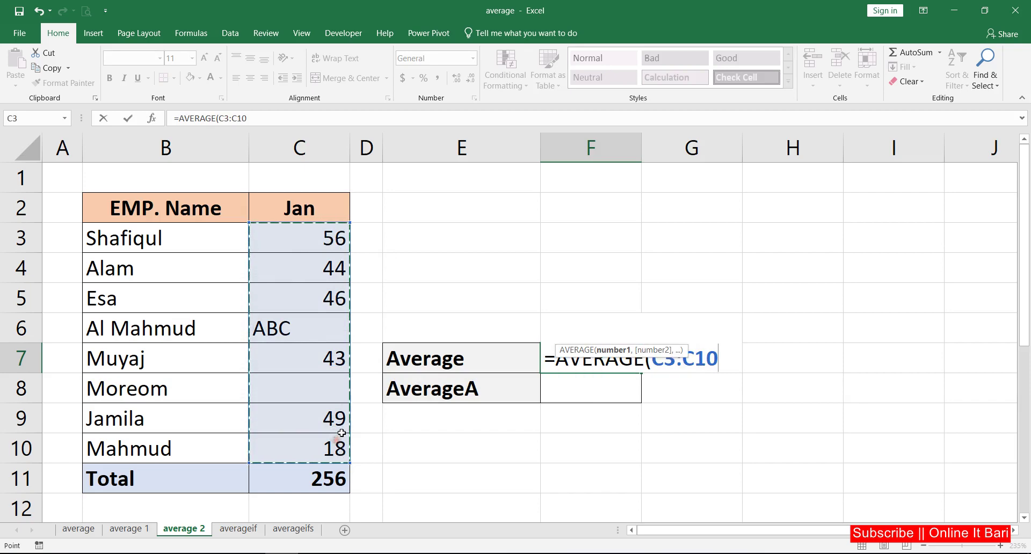
{"action": "key", "text": "Return"}
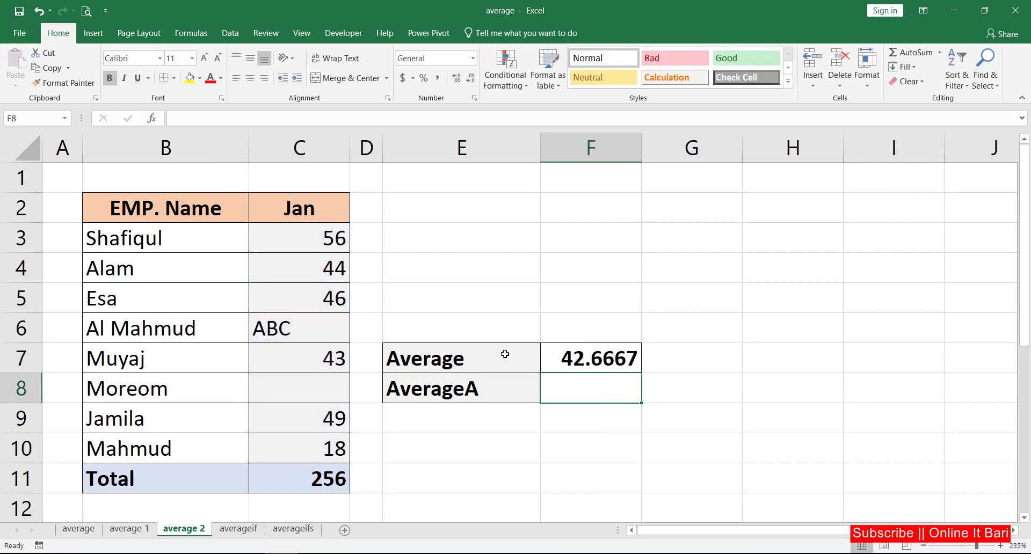
- Enter =AVERAGEA(C3:C10) in F8 beside AverageA, returning 36.5714
{"action": "type", "text": "="}
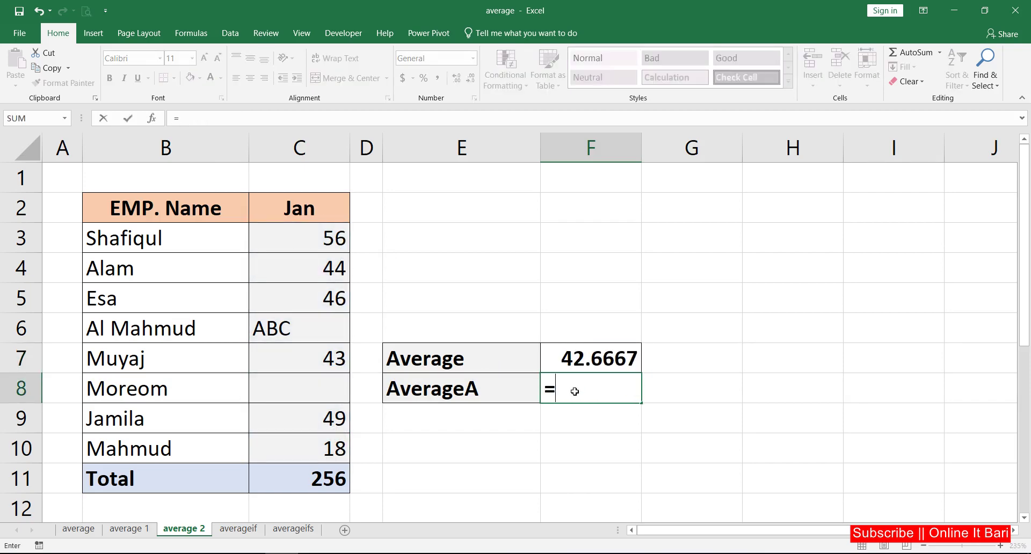
{"action": "type", "text": "av"}
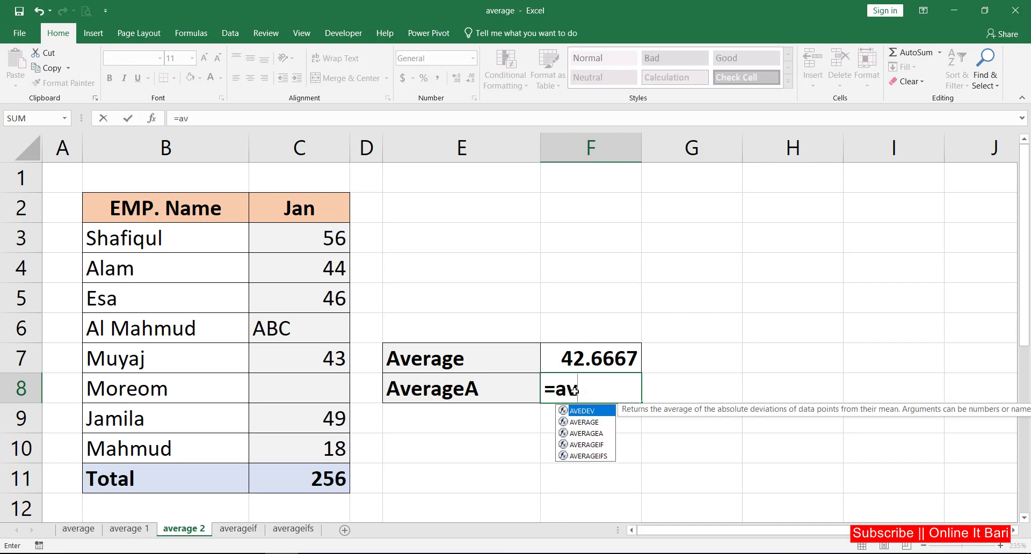
{"action": "type", "text": "er"}
{"action": "key", "text": "Tab"}
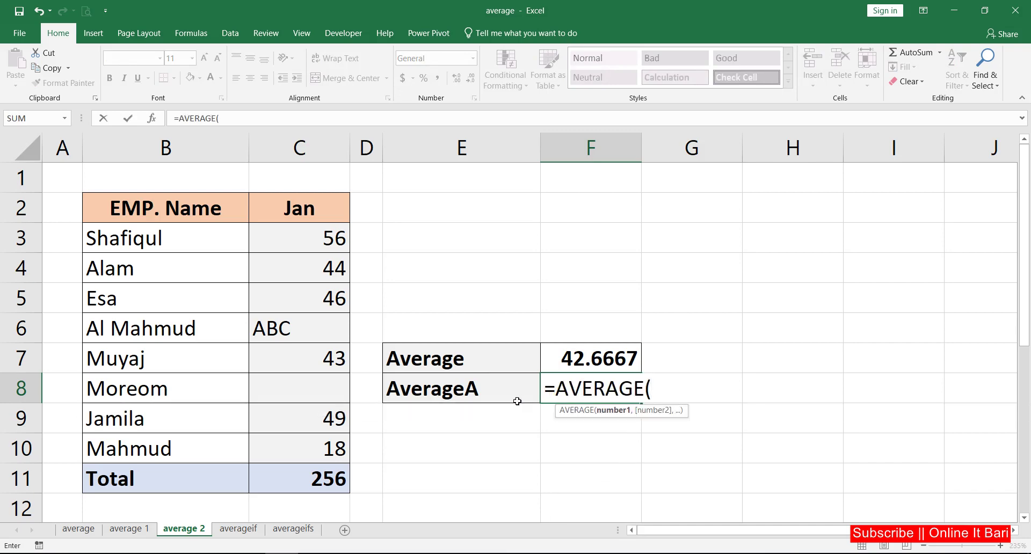
{"action": "key", "text": "BackSpace"}
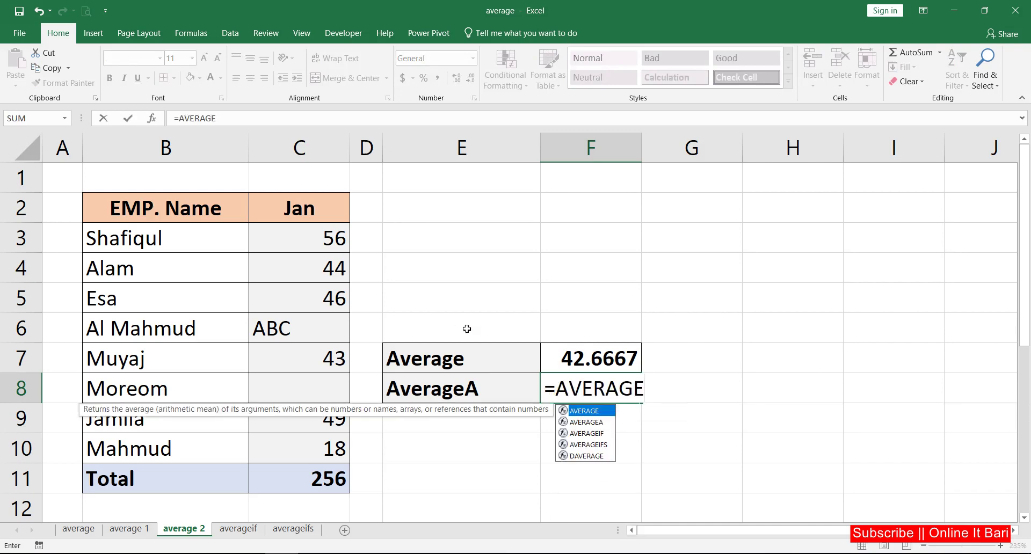
{"action": "type", "text": "a"}
{"action": "key", "text": "Tab"}
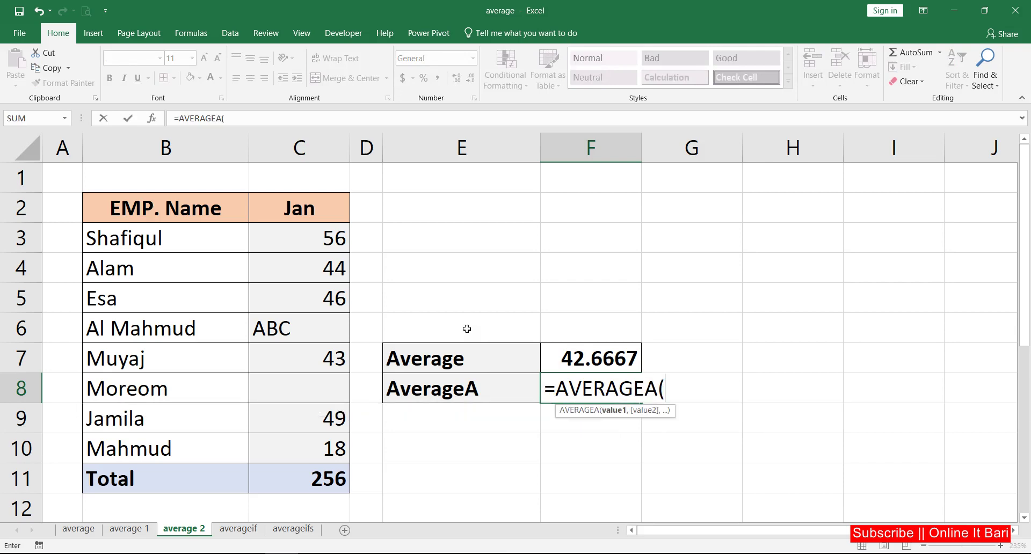
{"action": "left_click_drag", "start_coordinate": [322, 231], "coordinate": [340, 438]}
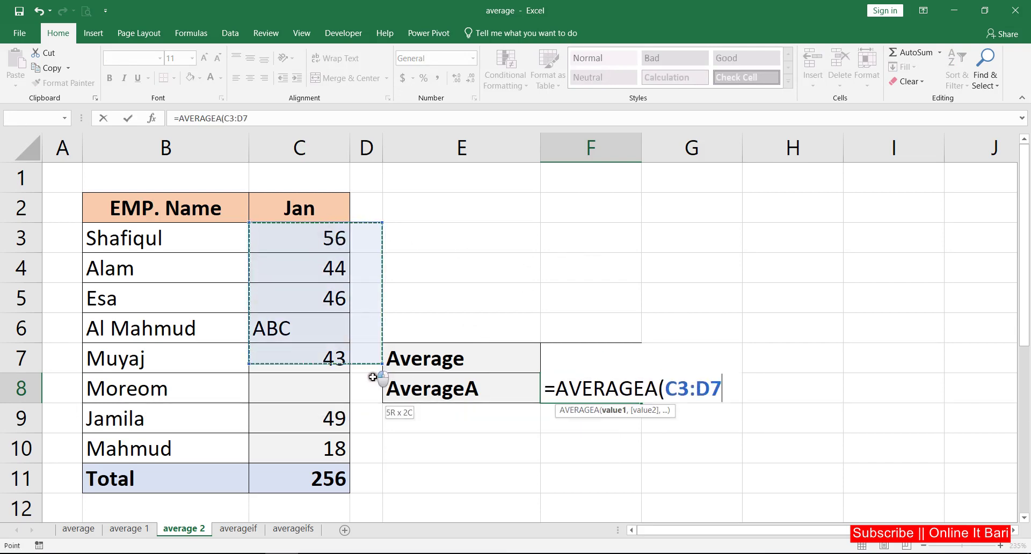
{"action": "key", "text": "Return"}
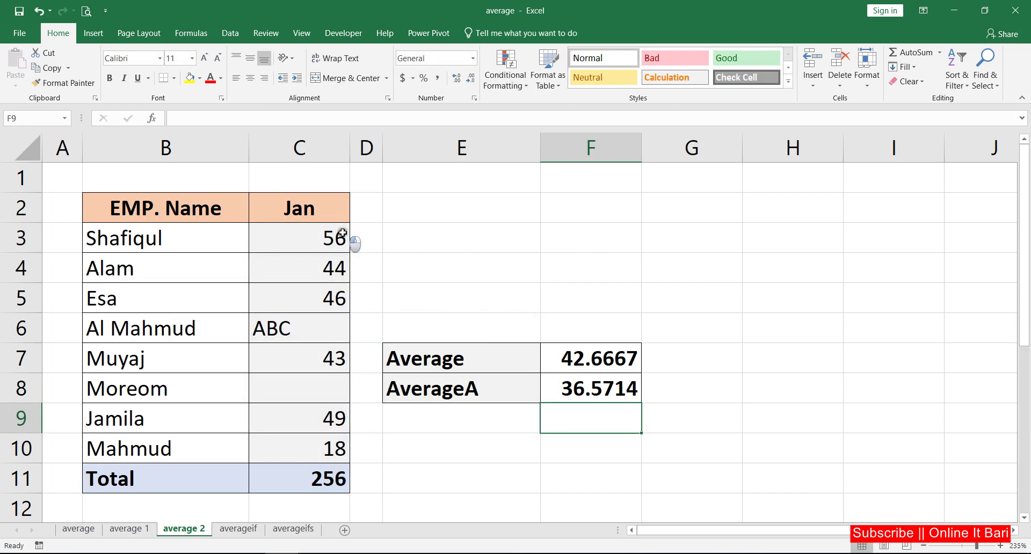
{"action": "left_click_drag", "start_coordinate": [343, 234], "coordinate": [306, 327]}
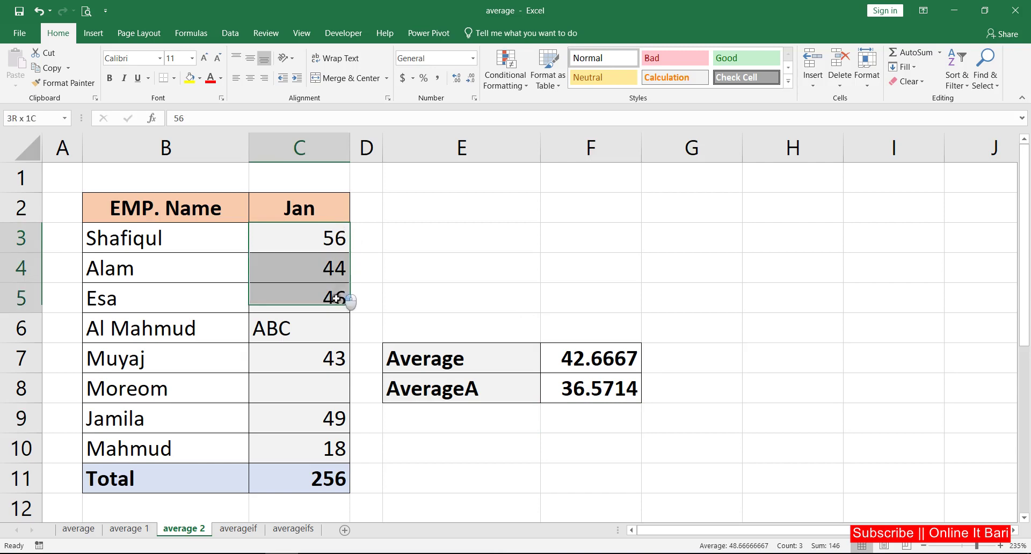
{"action": "left_click", "coordinate": [303, 325]}
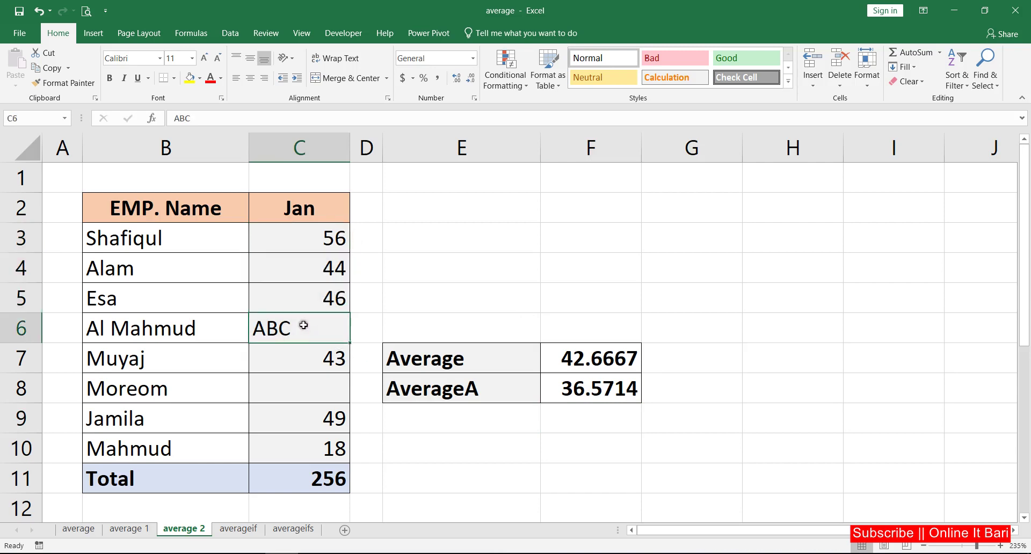
{"action": "left_click", "coordinate": [333, 391]}
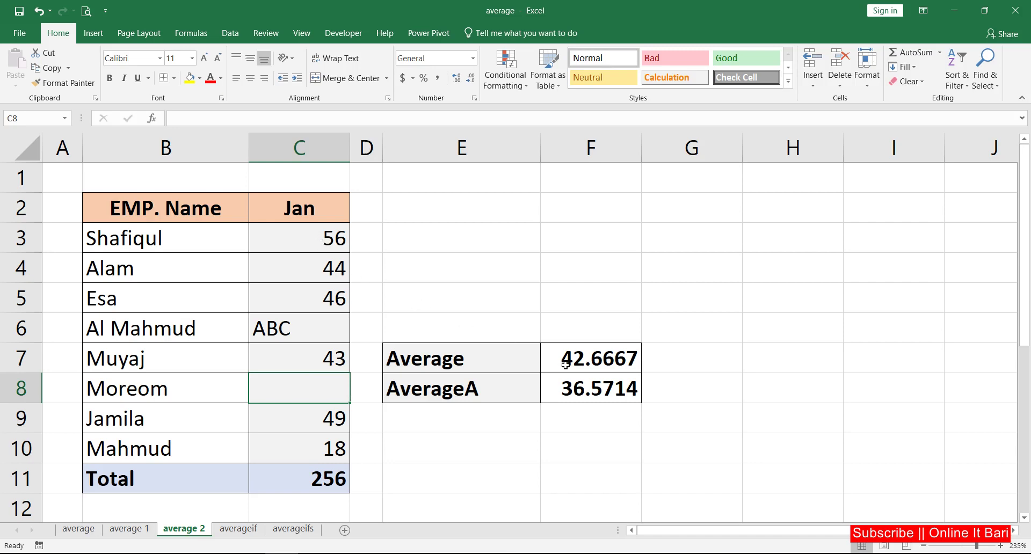
{"action": "left_click", "coordinate": [597, 362]}
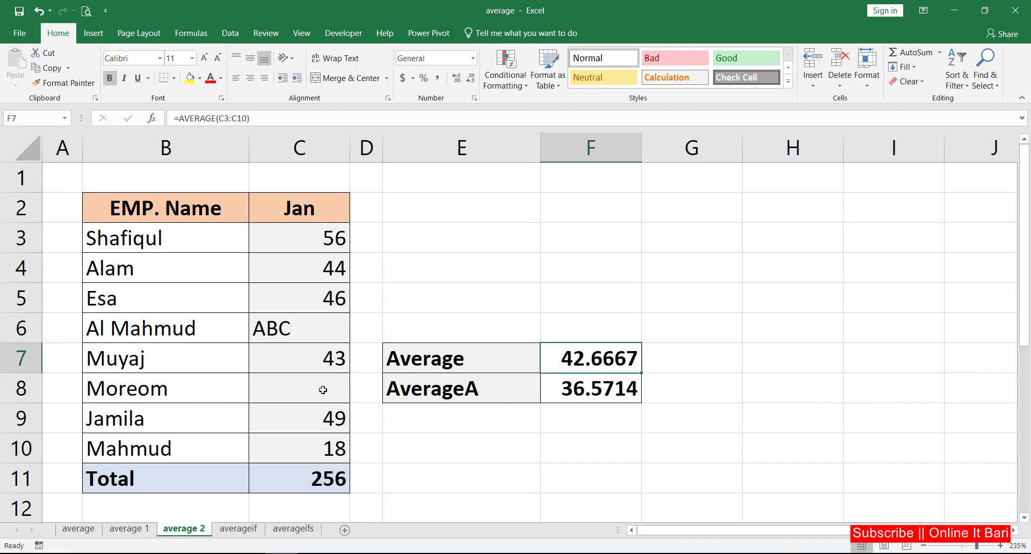
{"action": "left_click", "coordinate": [312, 332]}
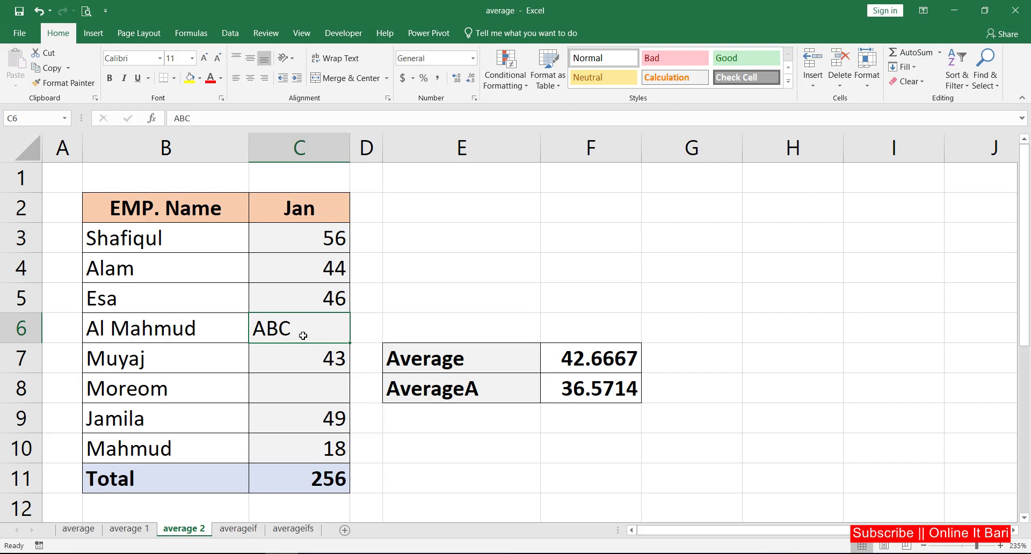
{"action": "left_click", "coordinate": [337, 238]}
{"action": "left_click", "coordinate": [333, 271]}
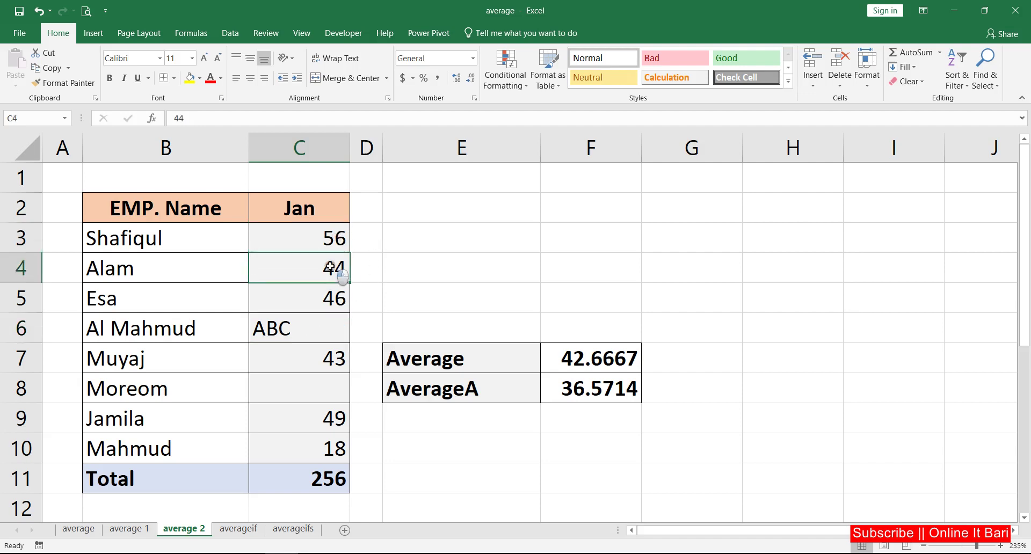
{"action": "left_click", "coordinate": [333, 298]}
{"action": "left_click", "coordinate": [329, 333]}
{"action": "left_click", "coordinate": [327, 361]}
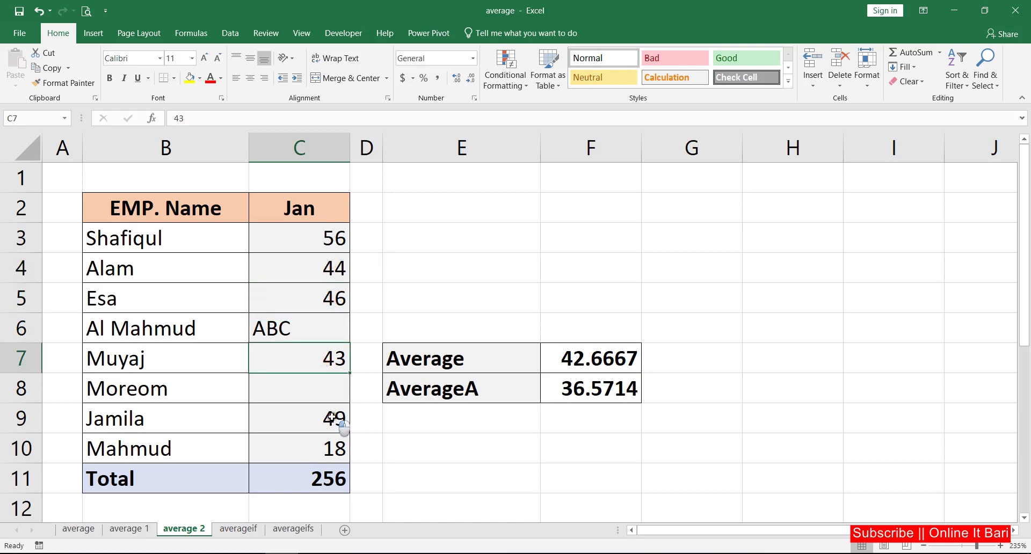
{"action": "left_click", "coordinate": [332, 417]}
{"action": "left_click", "coordinate": [332, 449]}
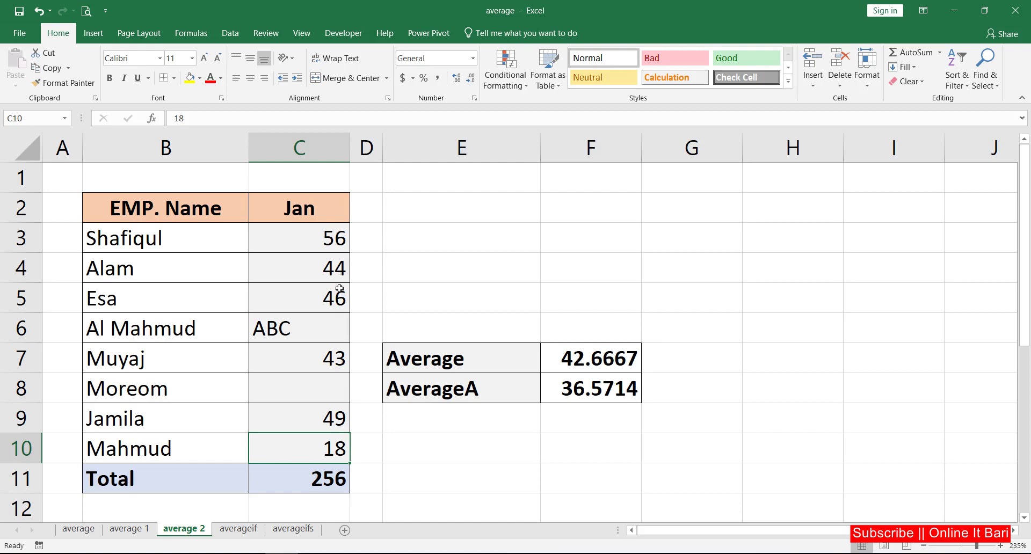
{"action": "left_click", "coordinate": [327, 334]}
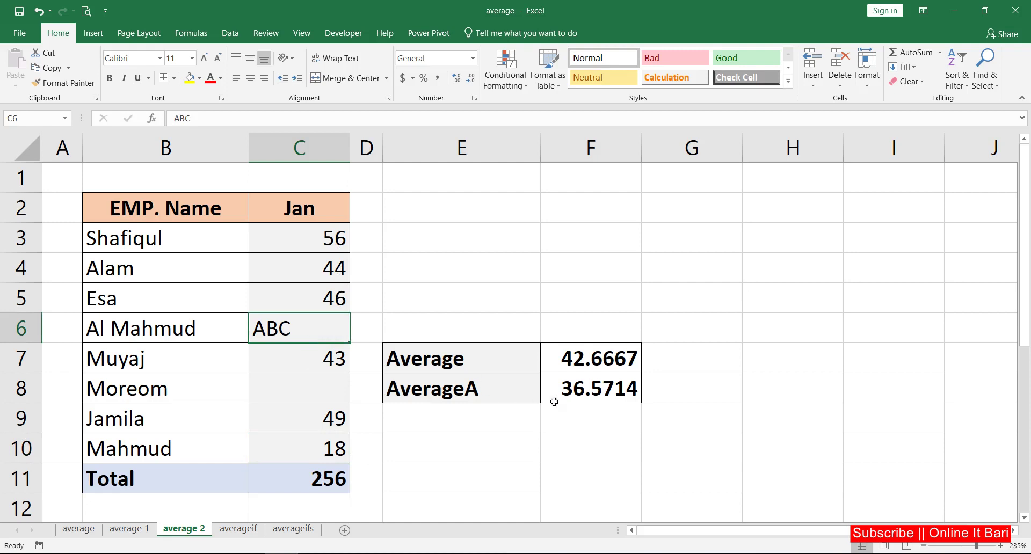
{"action": "left_click", "coordinate": [586, 385]}
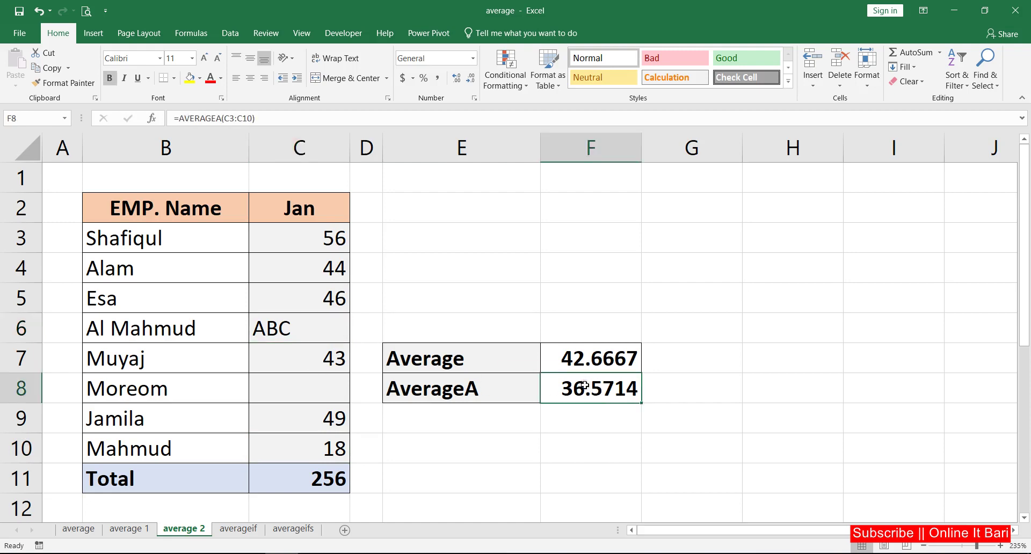
{"action": "left_click", "coordinate": [567, 365]}
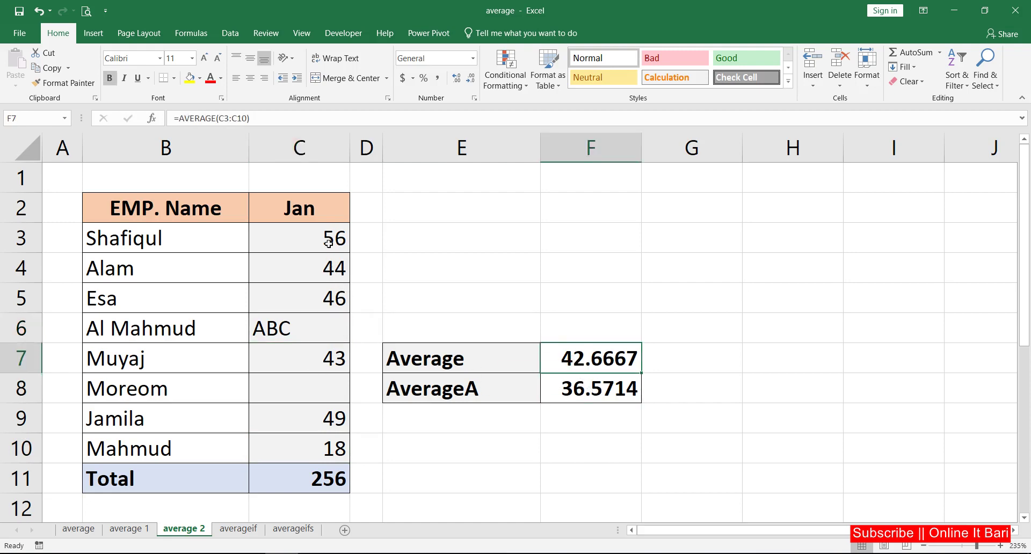